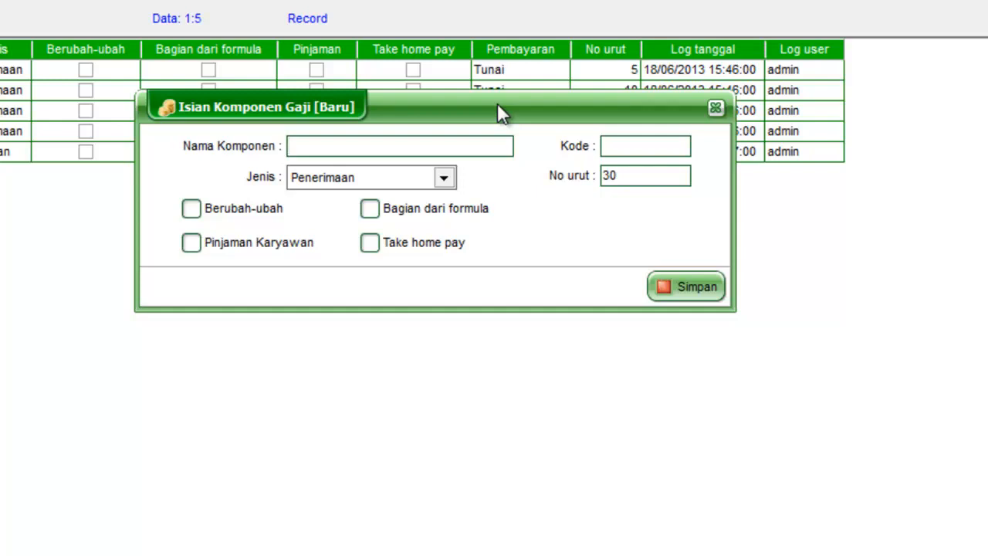
Step: Create and save the salary component "Pinjaman Koperasi" with code PK, marked as Pinjaman Karyawan
type("Pinjaman Koperasi")
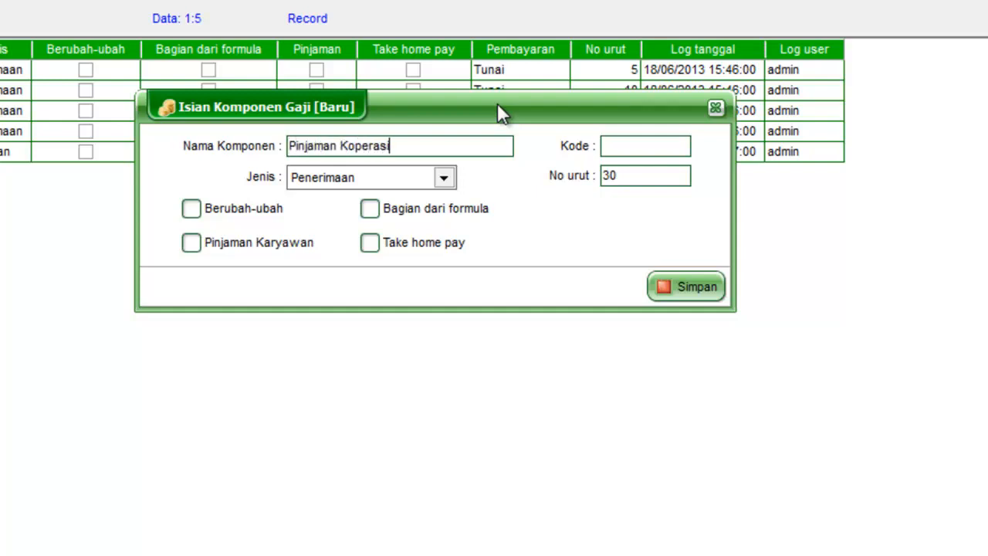
left_click(635, 145)
type("PK")
left_click(202, 245)
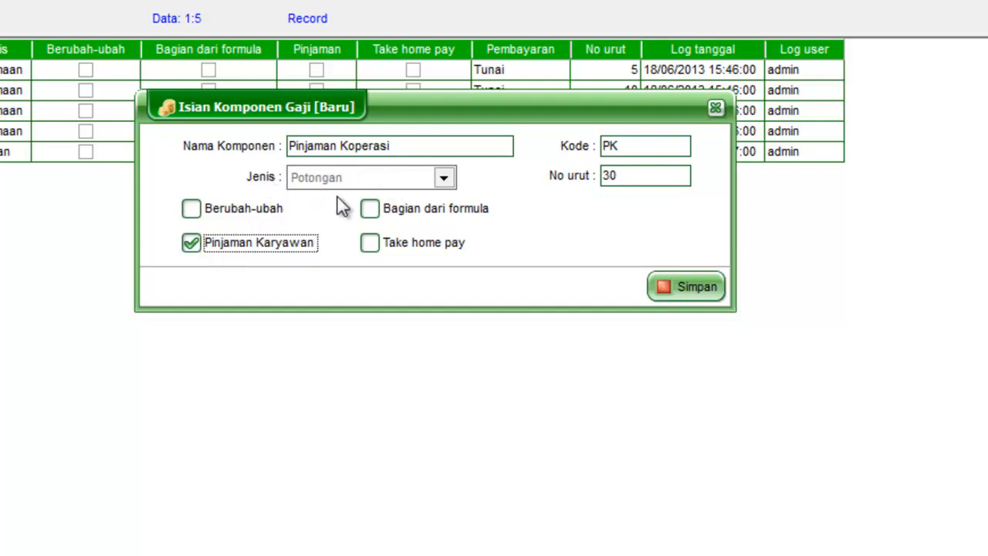
left_click(661, 288)
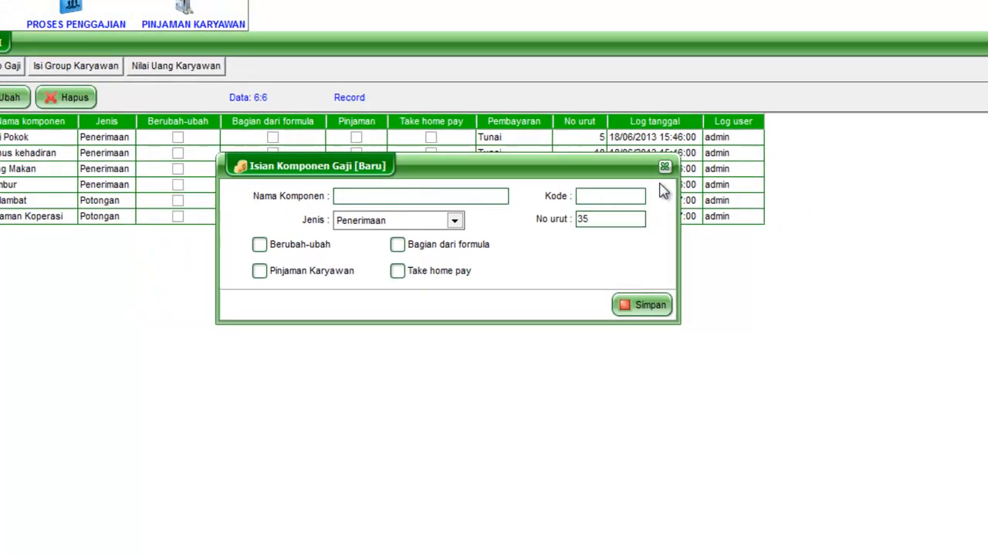
left_click(664, 166)
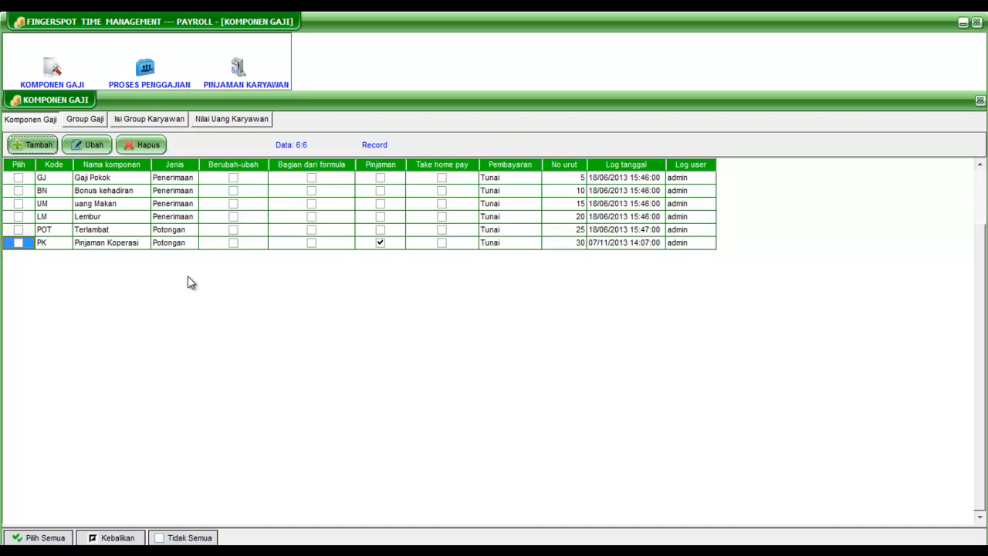
Step: Add the loan type "Pinjaman Koperasi" with code 001P, link it to the Pinjaman Koperasi component, and save it
left_click(234, 69)
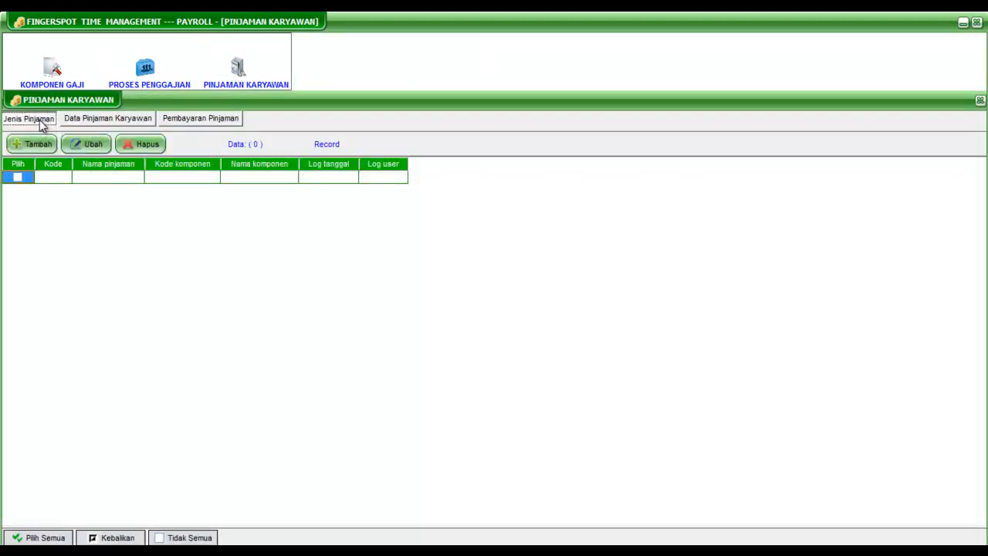
left_click(34, 144)
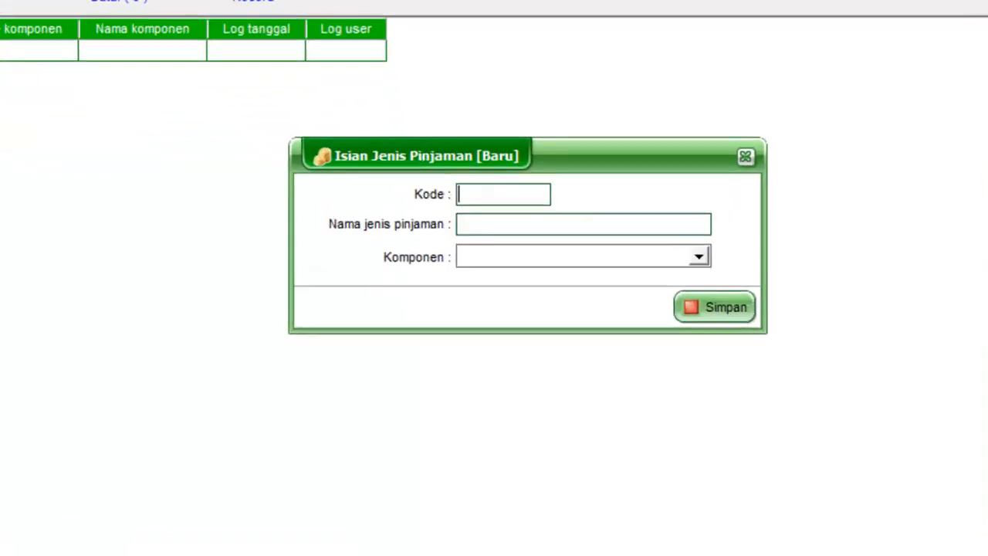
left_click_drag(584, 133, 513, 97)
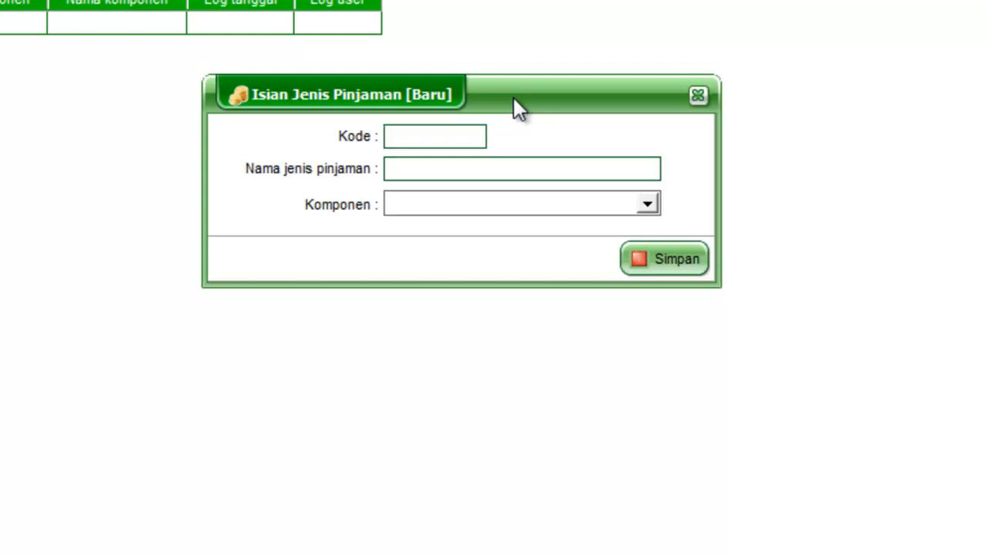
type("001P")
left_click(389, 175)
type("Pinjaman Koperasi")
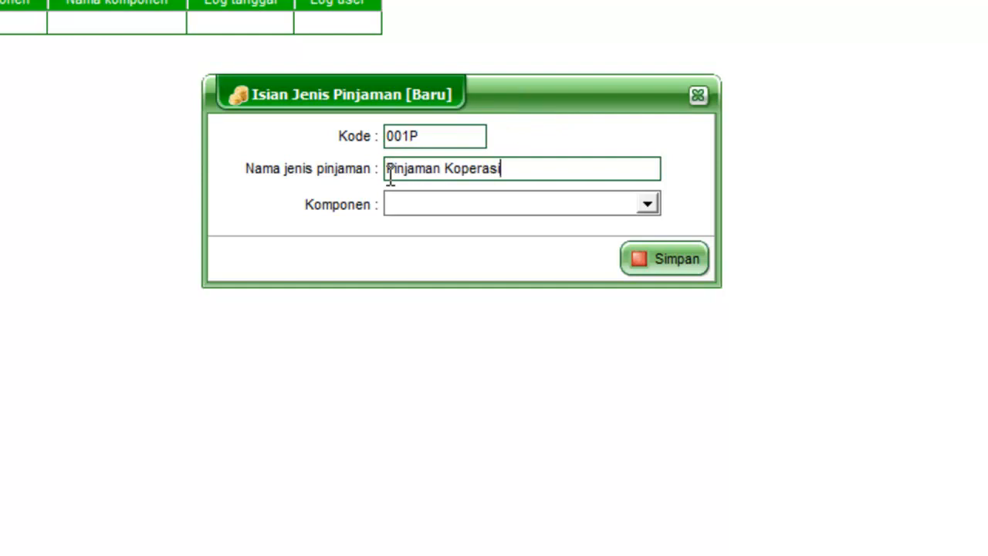
left_click(647, 204)
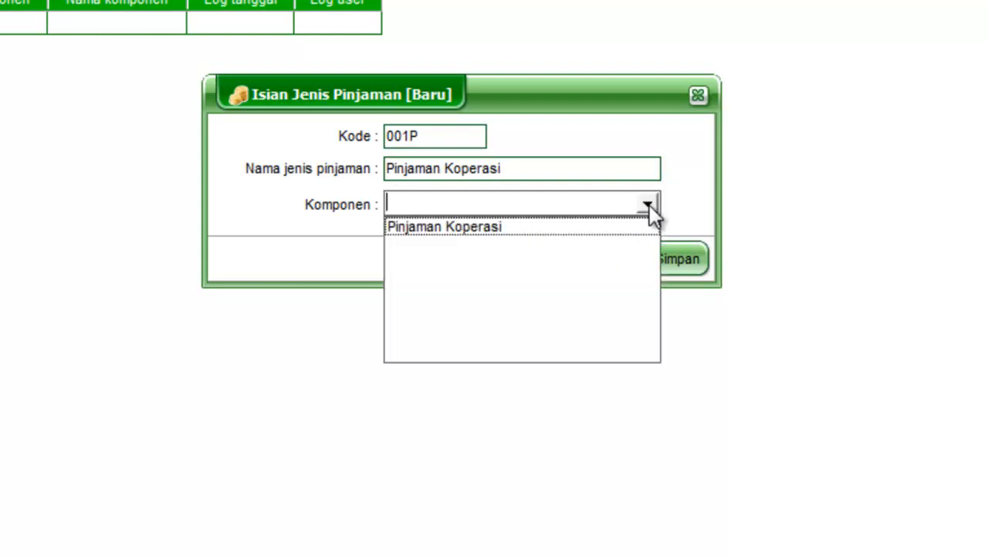
left_click(540, 228)
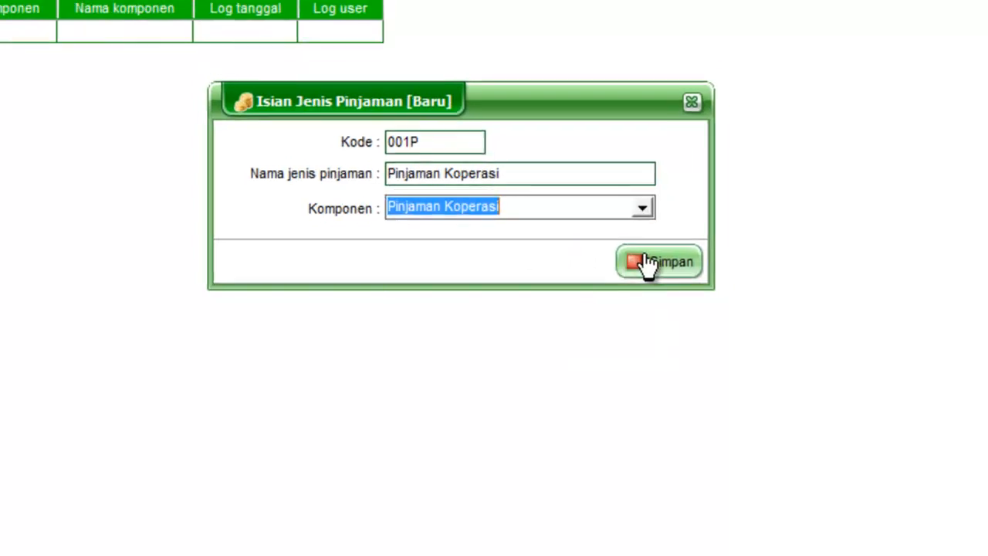
left_click(652, 260)
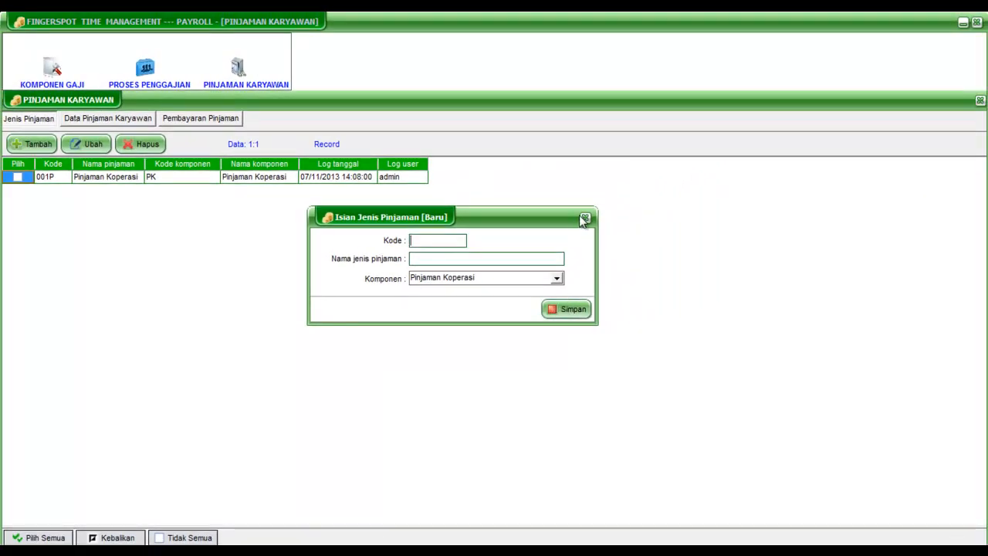
left_click(584, 219)
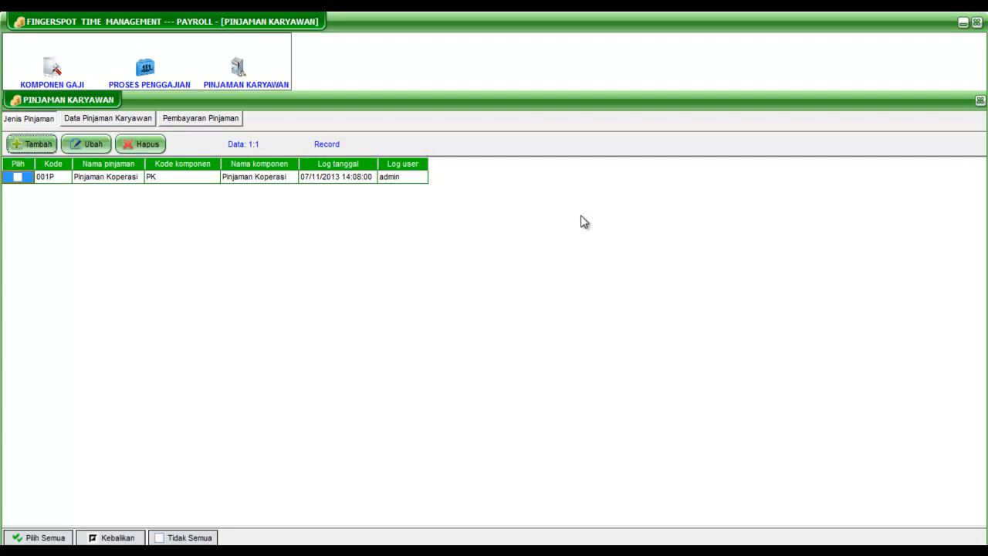
Step: Start a new employee loan record, enter the loan number, and set the loan date to 07/10/2013
left_click(128, 124)
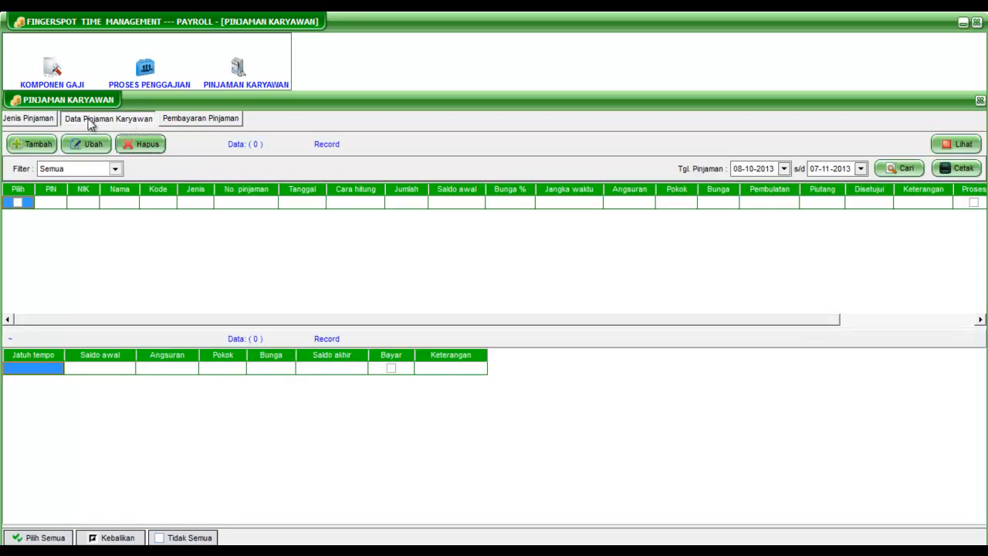
left_click(27, 147)
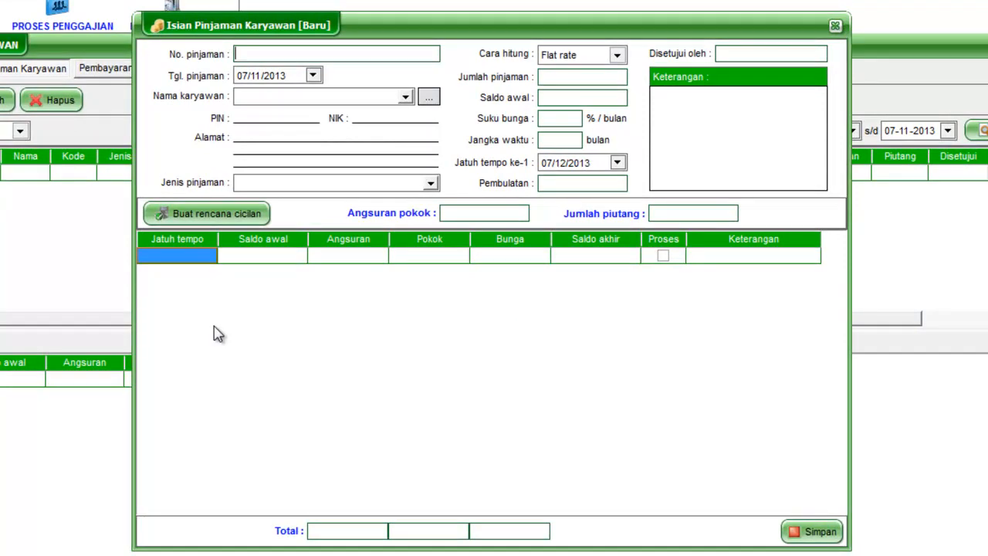
type("001PK2013")
left_click(313, 75)
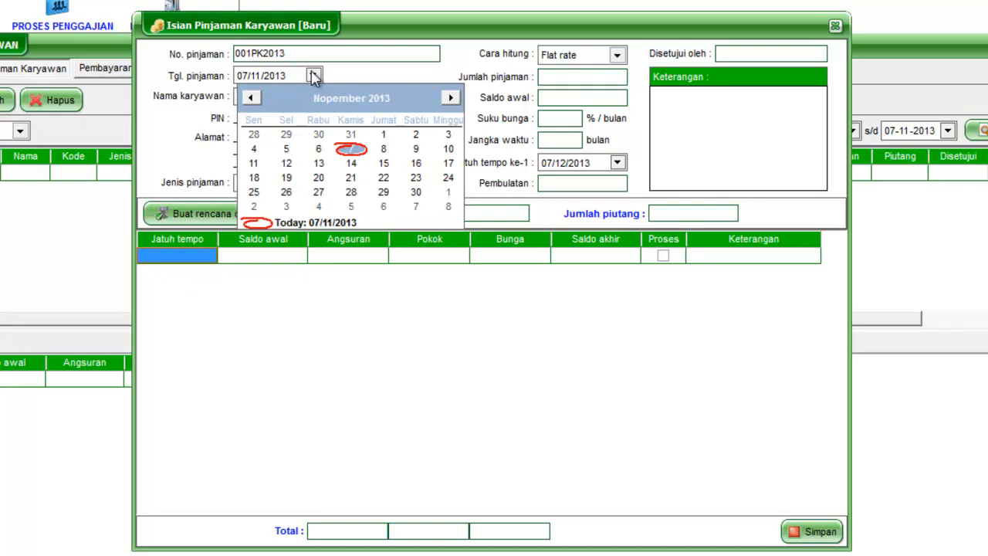
left_click(251, 99)
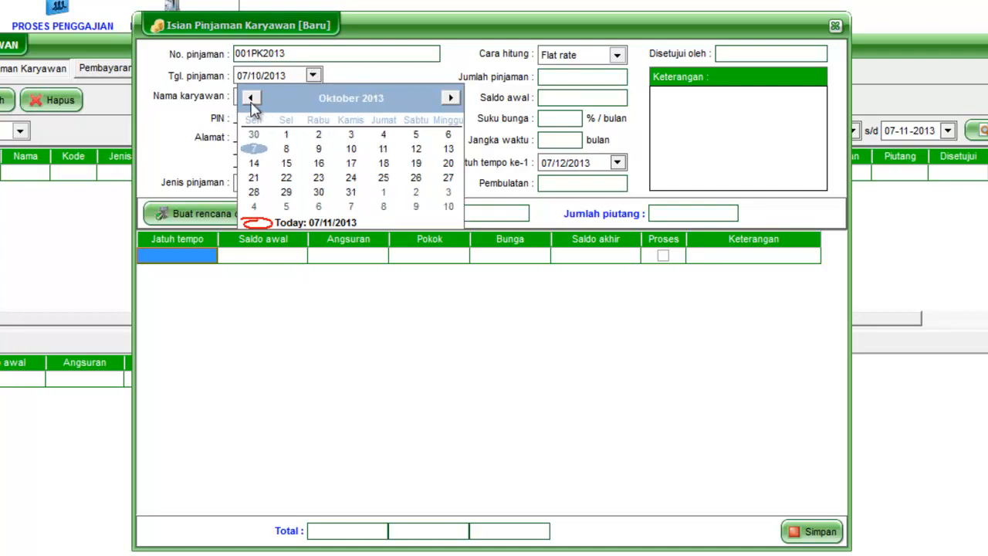
left_click(255, 151)
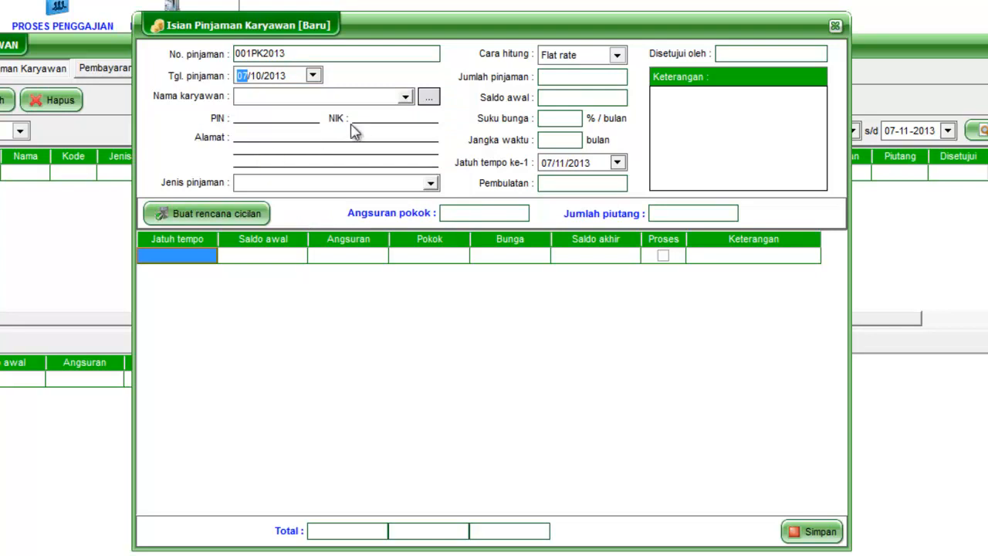
Step: Assign the loan to the first listed employee and set the loan type to Pinjaman Koperasi
left_click(406, 97)
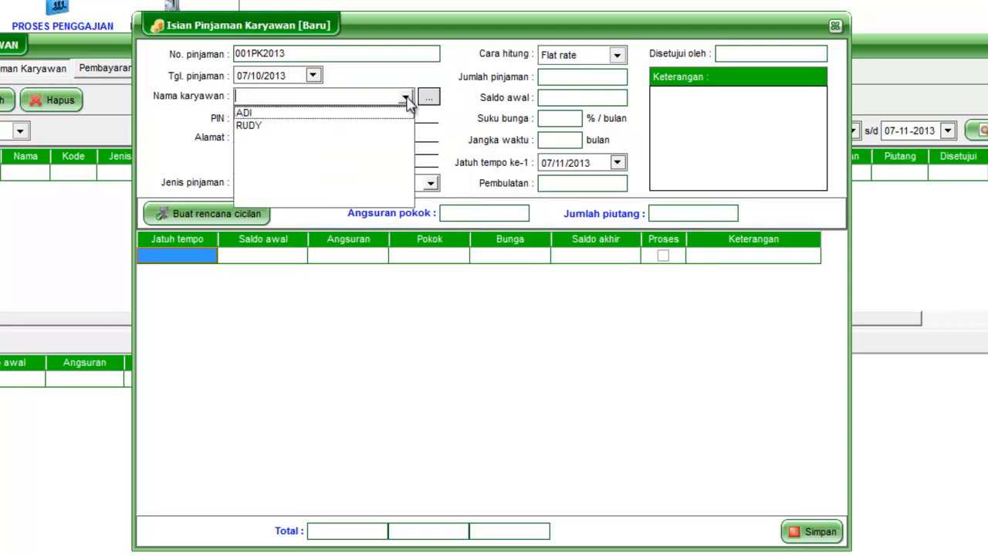
left_click(312, 115)
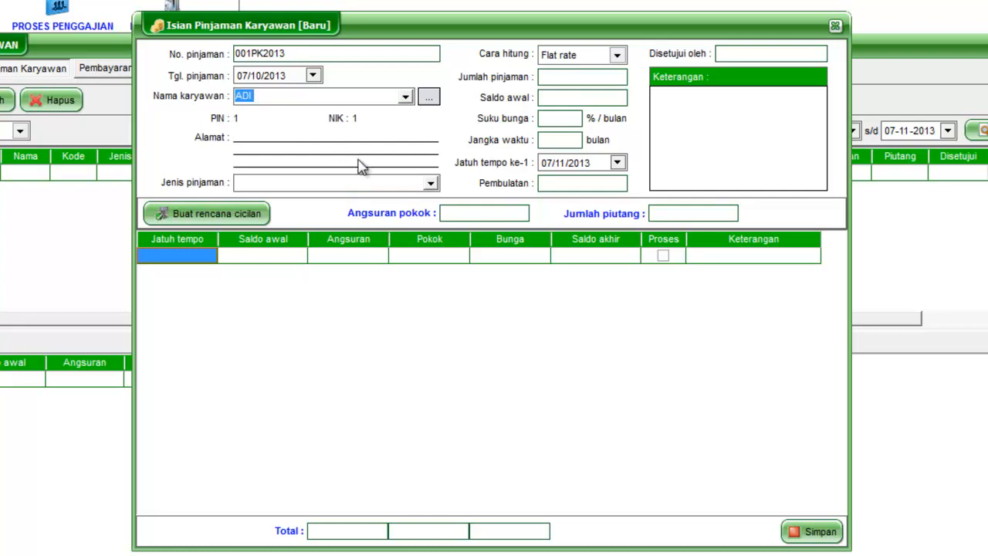
left_click(432, 186)
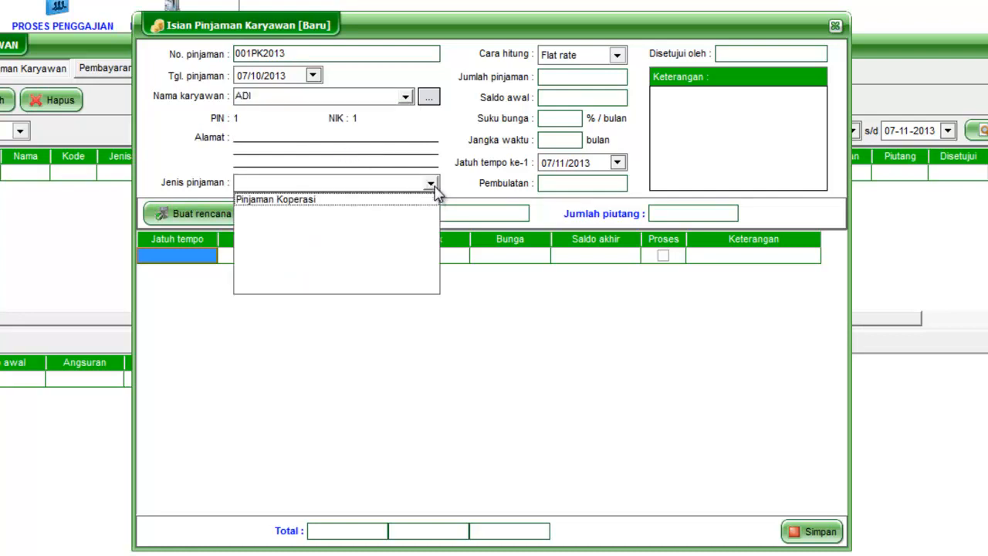
left_click(356, 209)
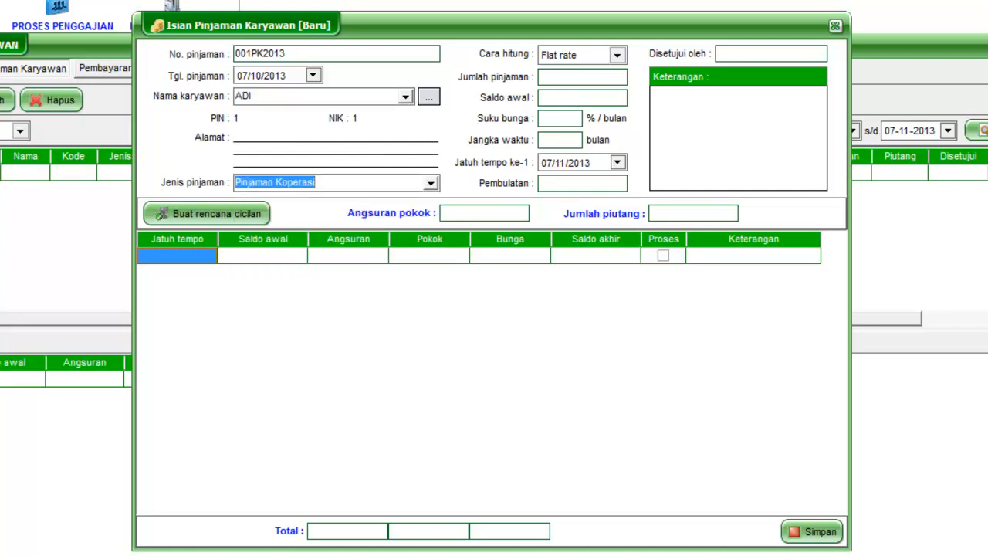
Step: Choose Flat rate as the loan's calculation method
left_click(618, 55)
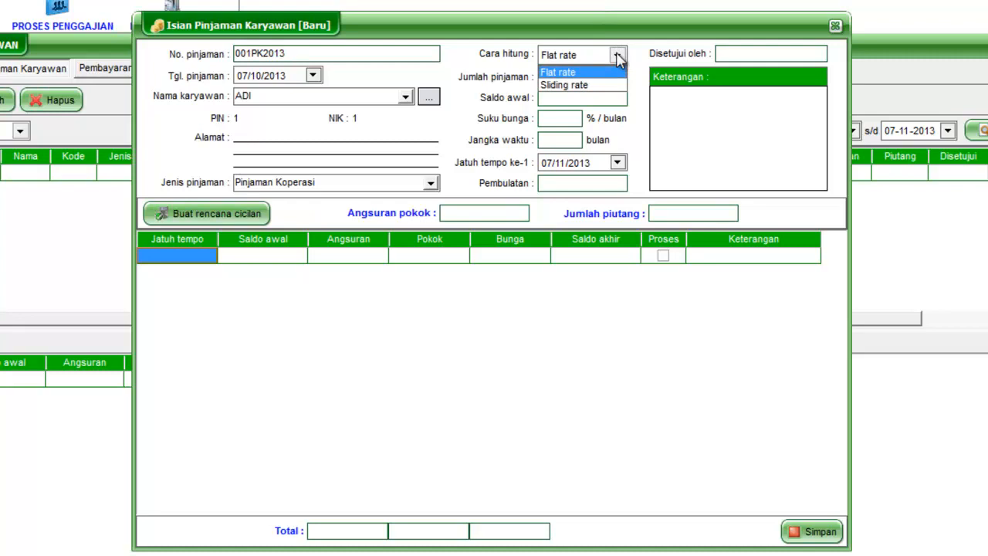
left_click(594, 72)
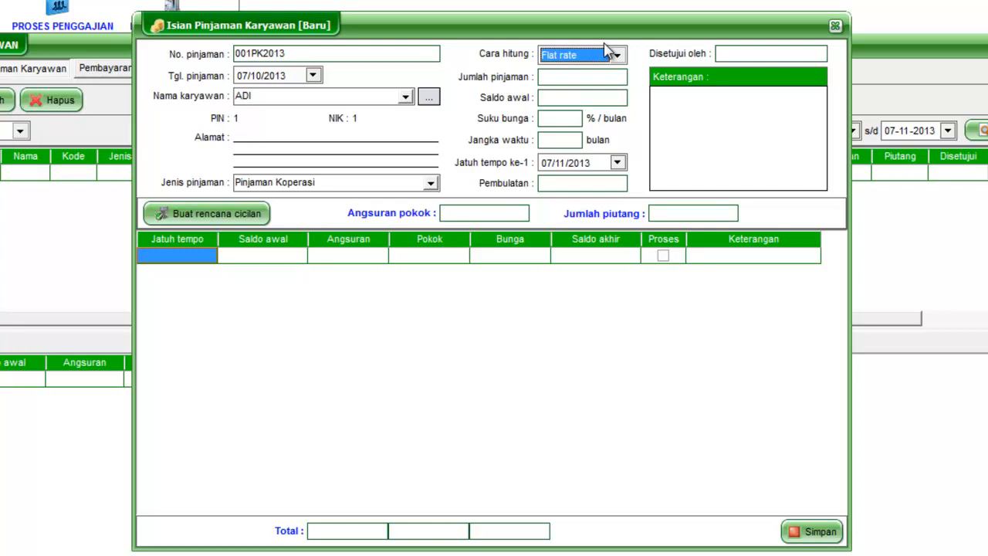
left_click(614, 54)
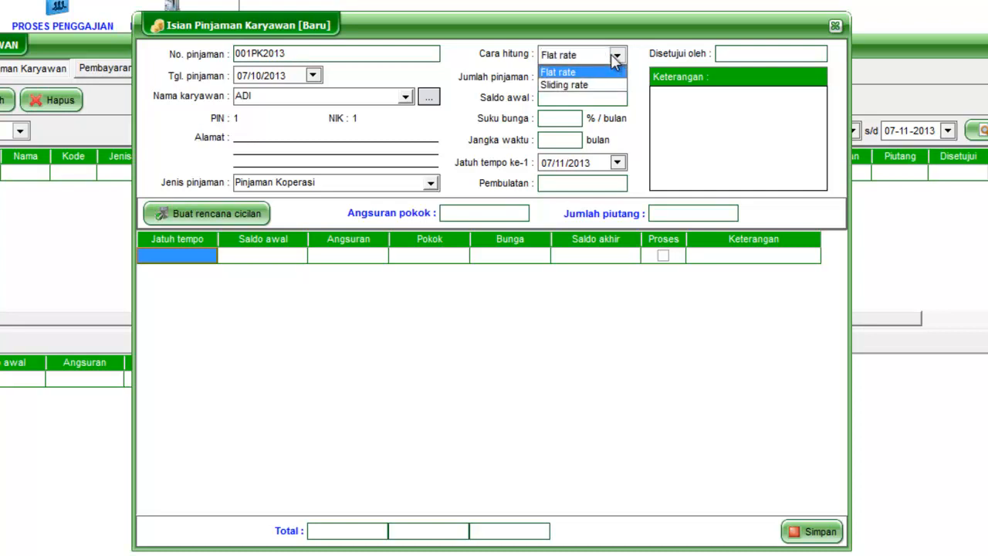
left_click(596, 81)
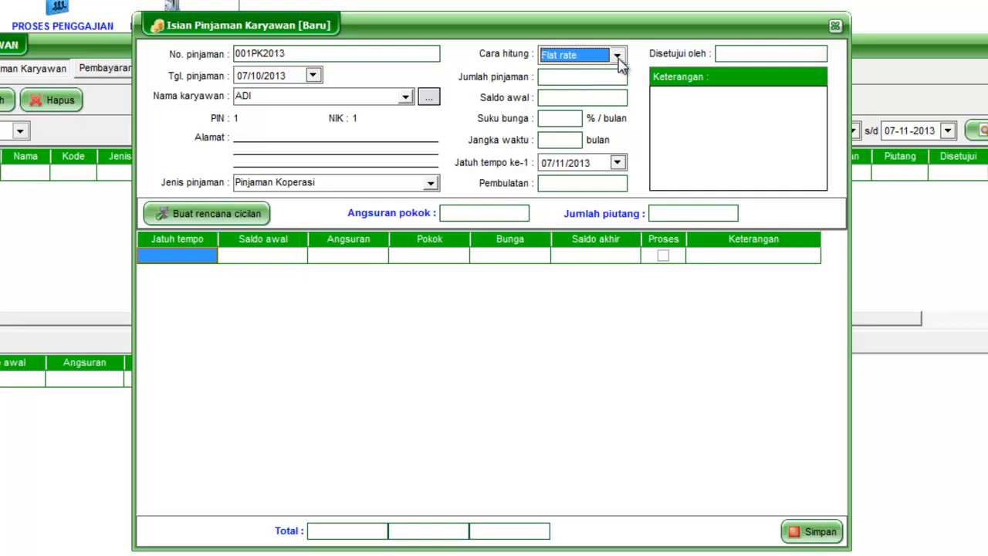
left_click(618, 55)
left_click(614, 68)
Step: Enter a loan amount of 2000000 and carry it over to the opening balance
left_click(607, 79)
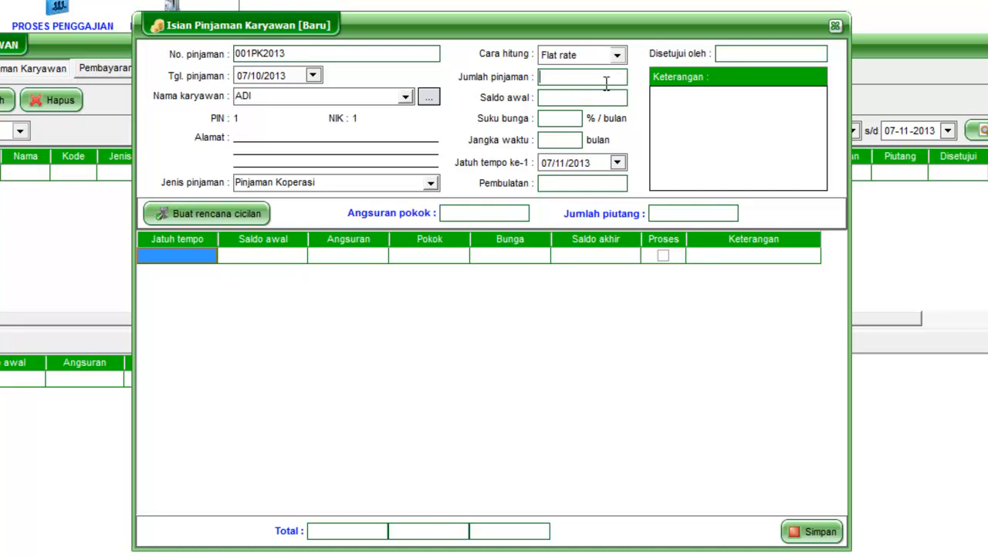
type("2000000")
left_click(595, 97)
left_click(599, 81)
left_click(601, 97)
Step: Set the loan's interest rate to 1% per month and its term to 12 months
left_click(574, 118)
type("1")
key("Tab")
type("12")
key("Tab")
Step: Set the first due date to 07/11/2013 and the rounding to 100
left_click(617, 162)
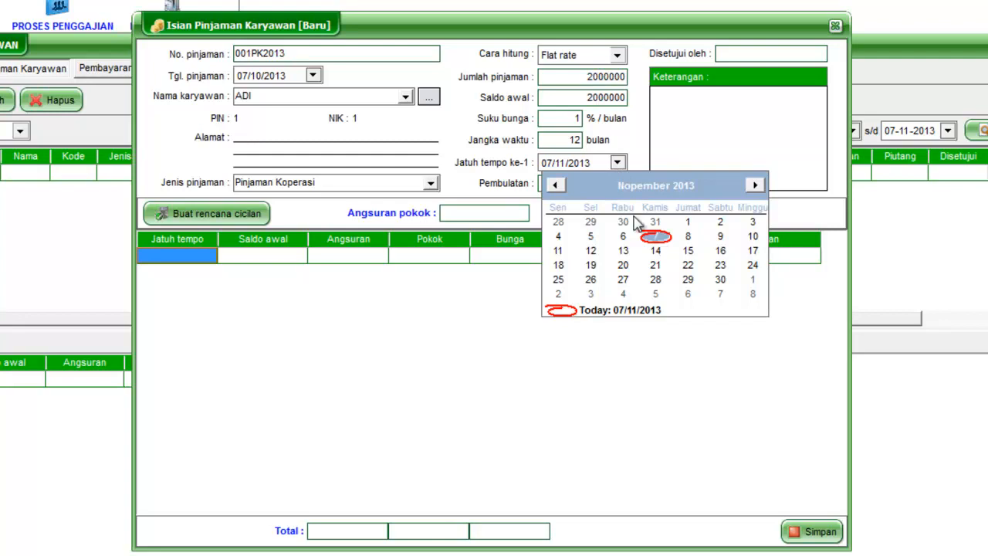
left_click(647, 234)
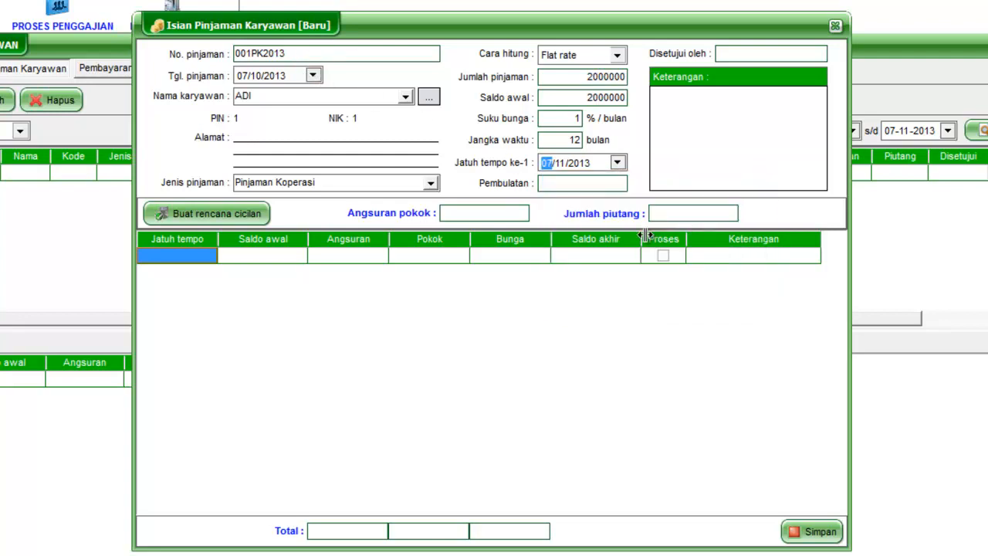
left_click(560, 184)
type("100")
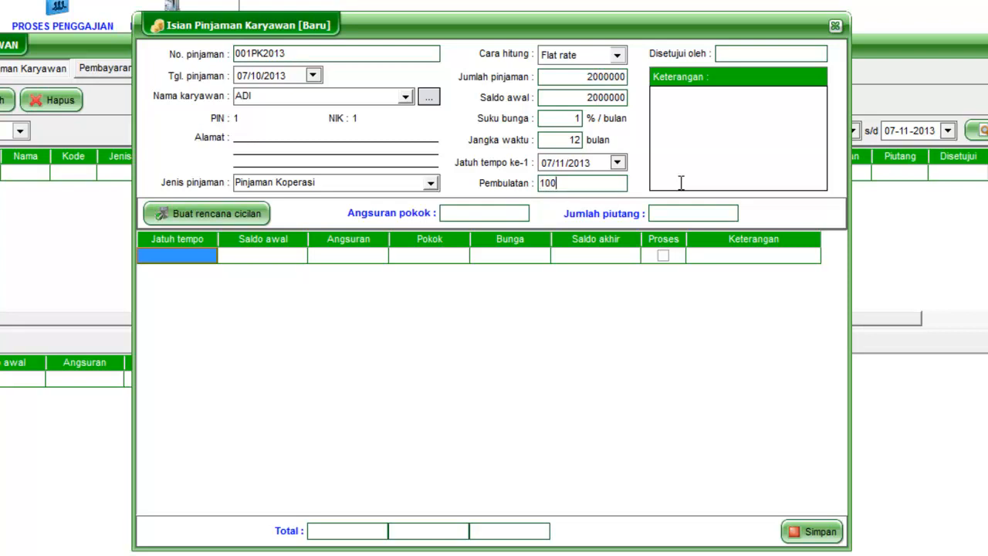
key("Tab")
Step: Replace the loan's approver with "Kepala Koperasi"
left_click(739, 94)
left_click_drag(761, 54, 673, 64)
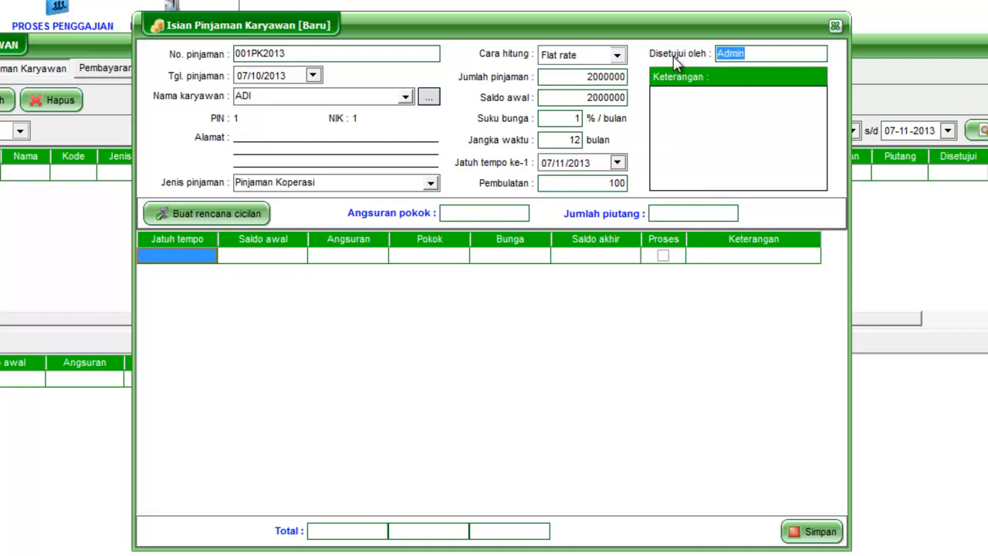
type("Kepala Koperasi")
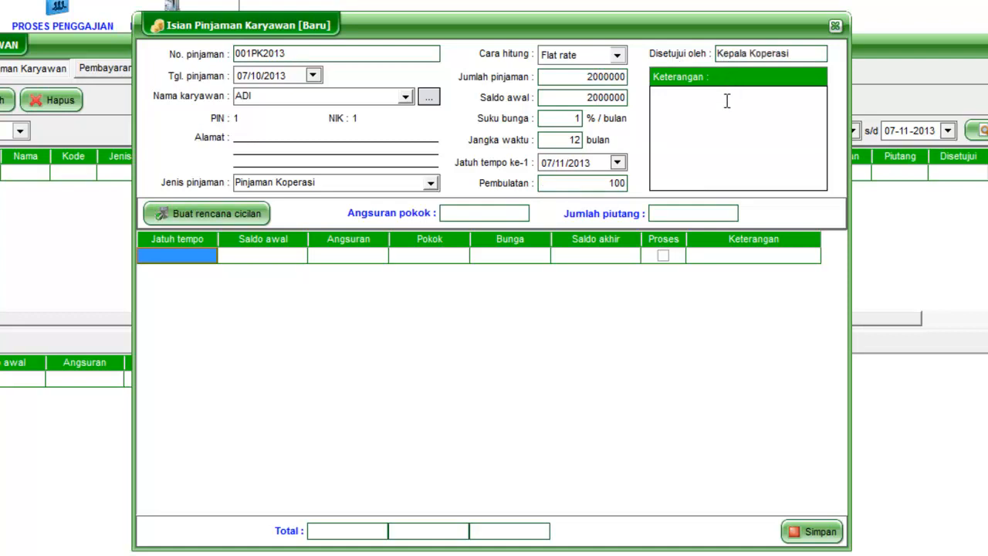
left_click(726, 101)
Step: Generate the installment plan for the loan and save the loan record
left_click(252, 219)
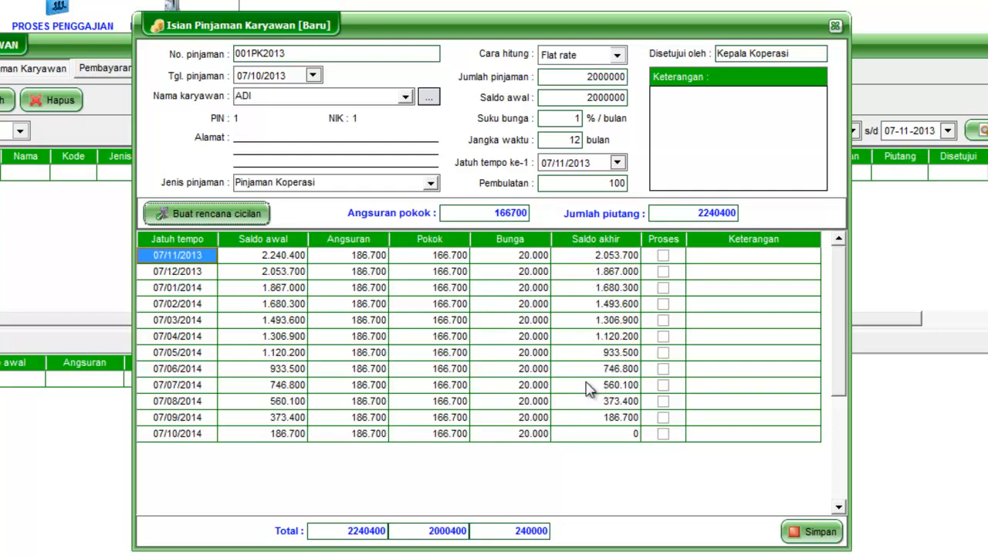
left_click(799, 534)
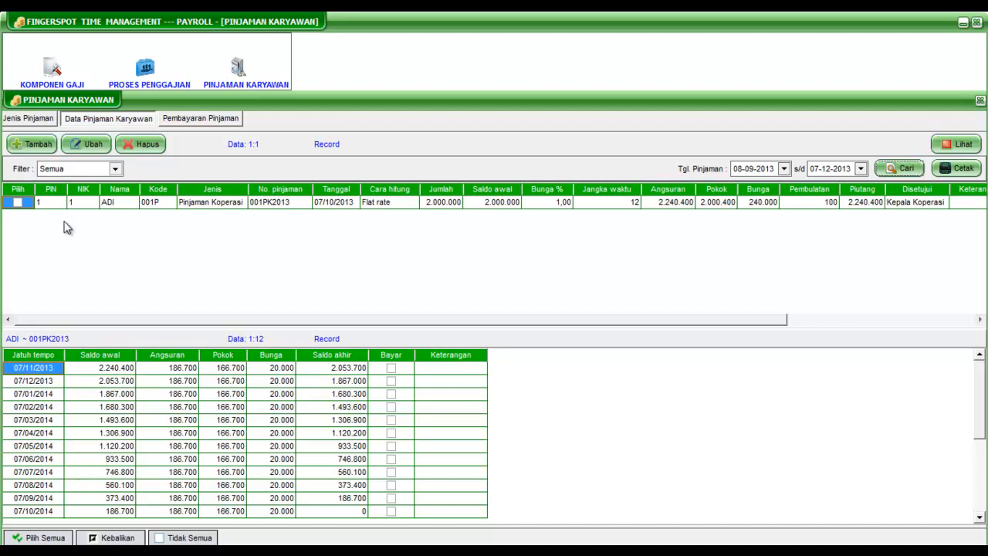
Step: Open the saved loan for editing, try Sliding rate and Flat rate as its calculation method, and close it without saving
left_click(17, 202)
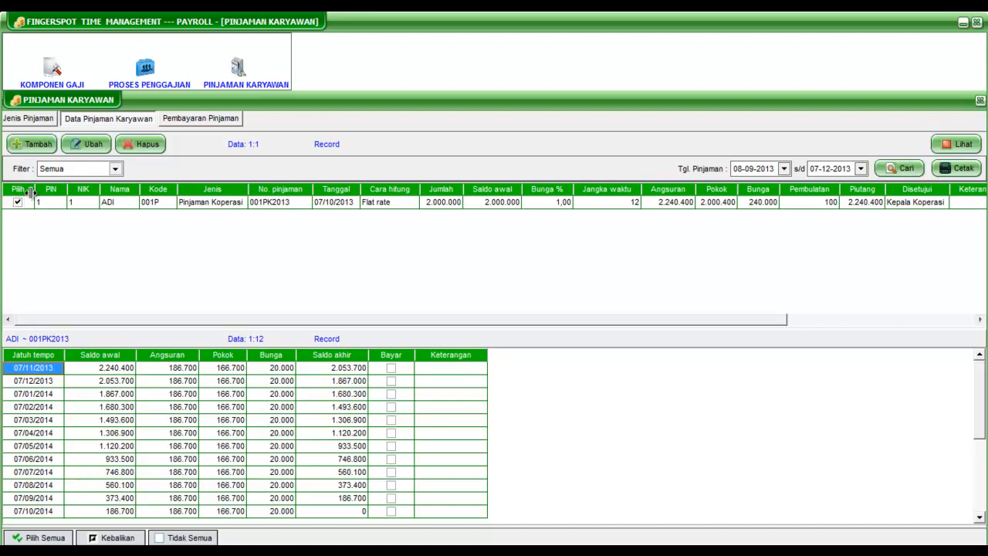
left_click(71, 149)
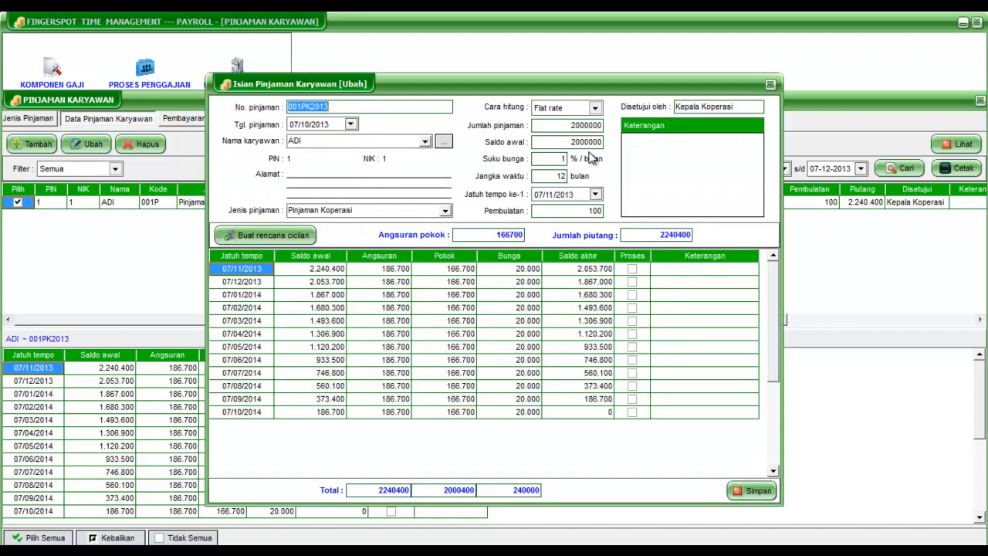
left_click(595, 109)
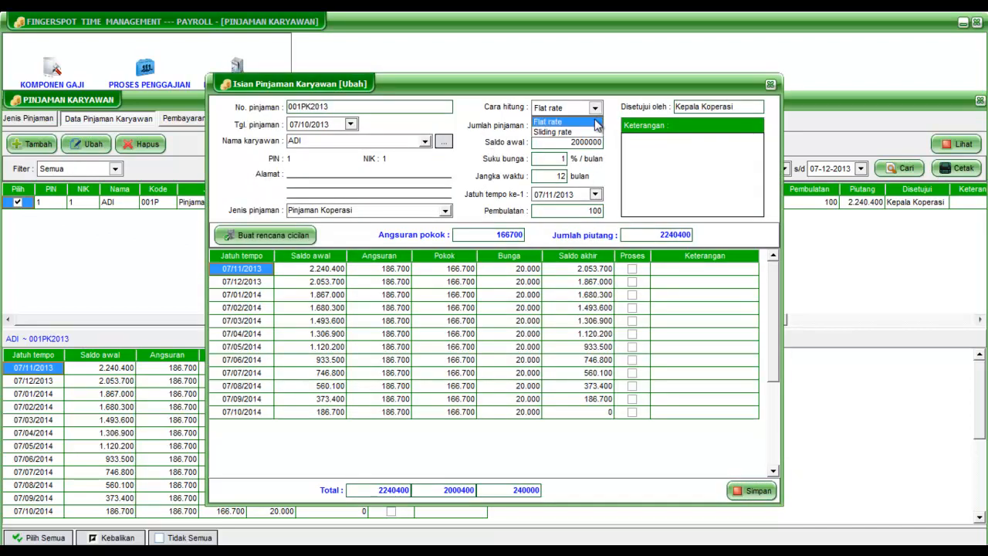
left_click(595, 131)
left_click(595, 109)
left_click(597, 124)
left_click(770, 83)
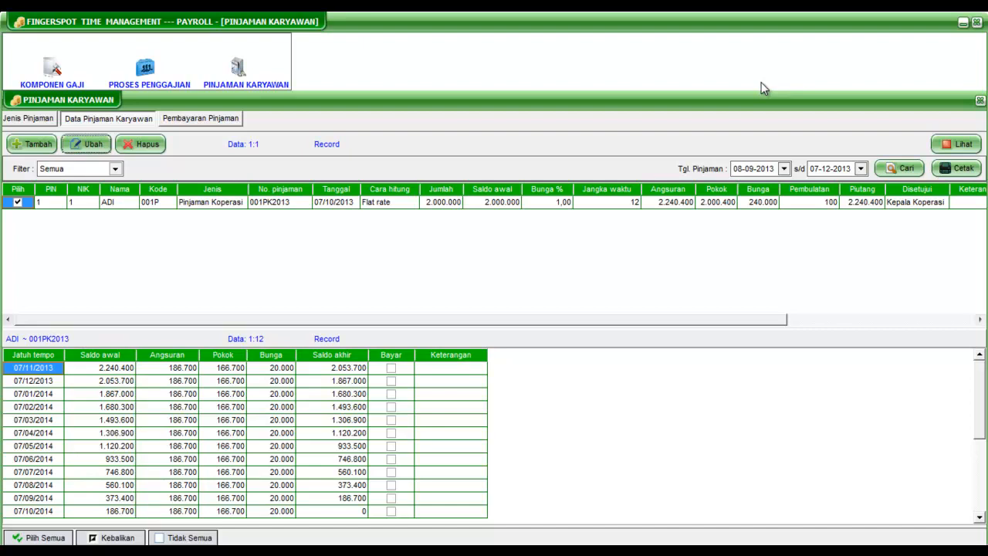
Step: Select the employee's loan record, preview its Rekap Pinjaman report, and close the preview
left_click(17, 202)
left_click(18, 202)
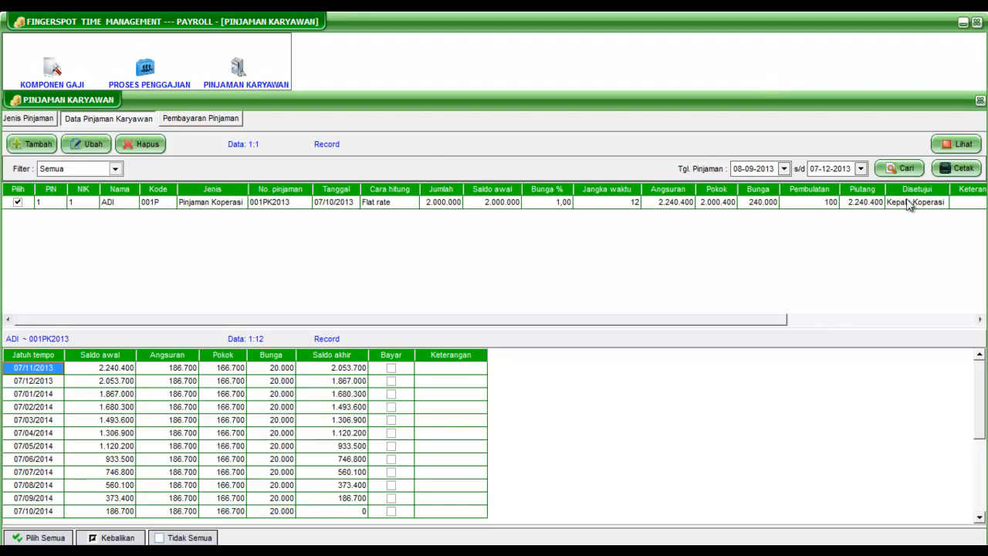
left_click(957, 168)
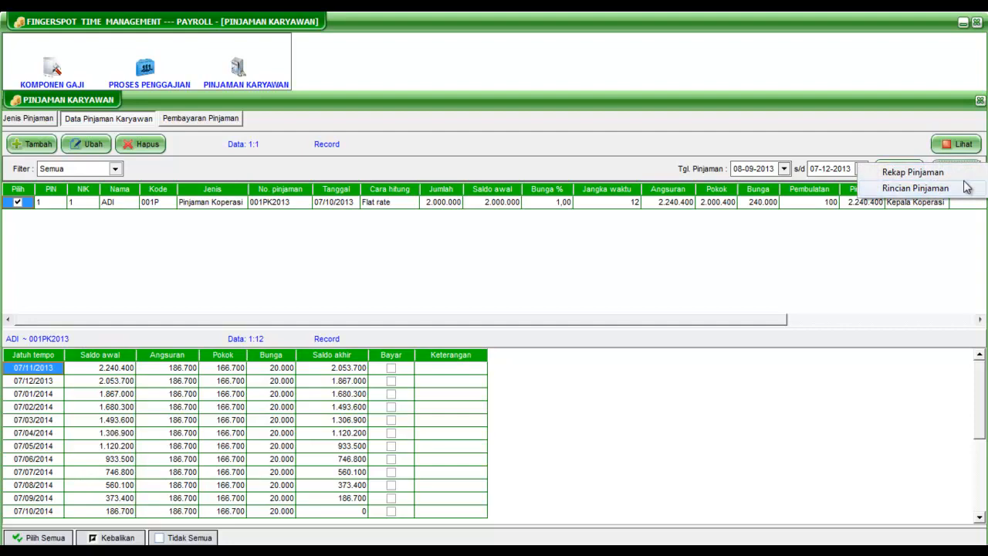
left_click(964, 175)
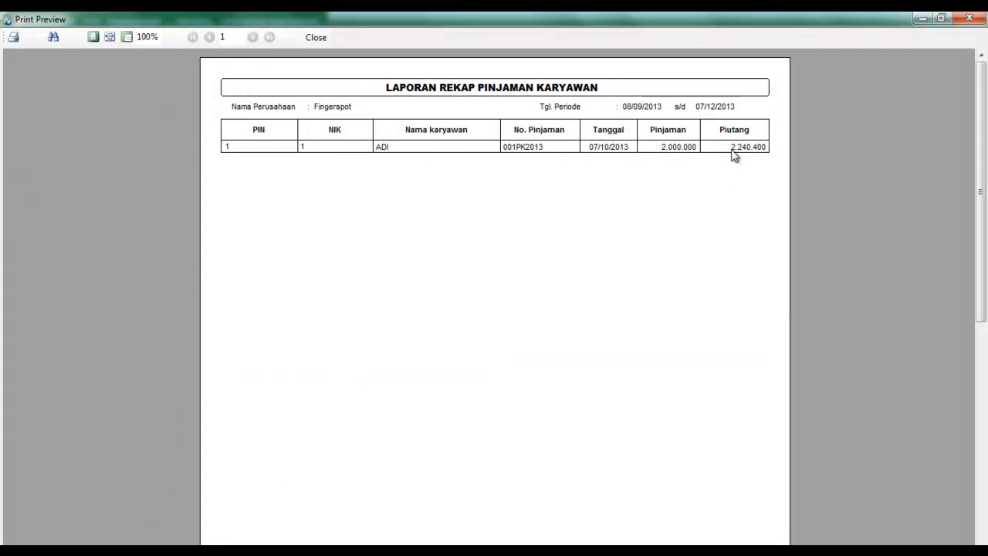
left_click(965, 20)
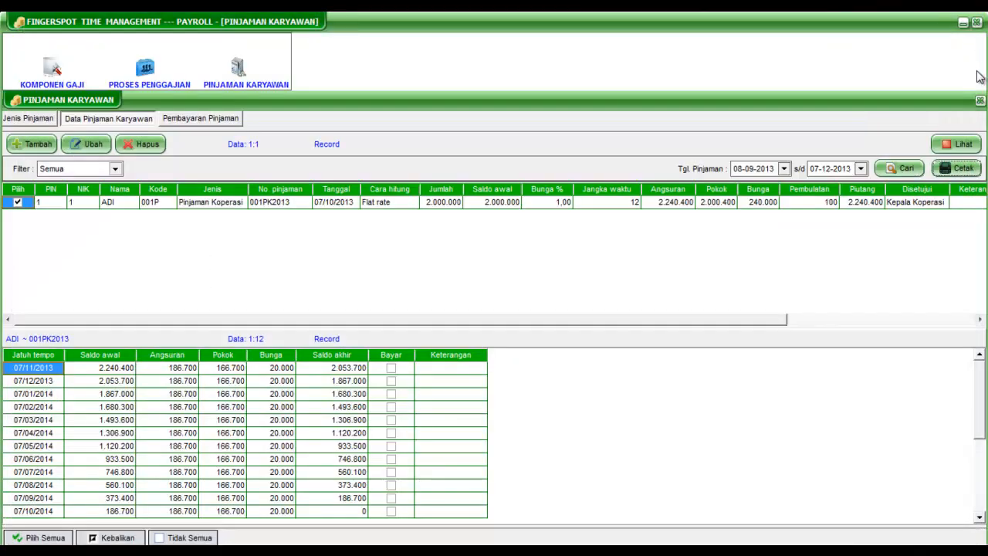
Step: Preview the Rincian Pinjaman report for the selected loan and close the preview
left_click(961, 145)
left_click(926, 189)
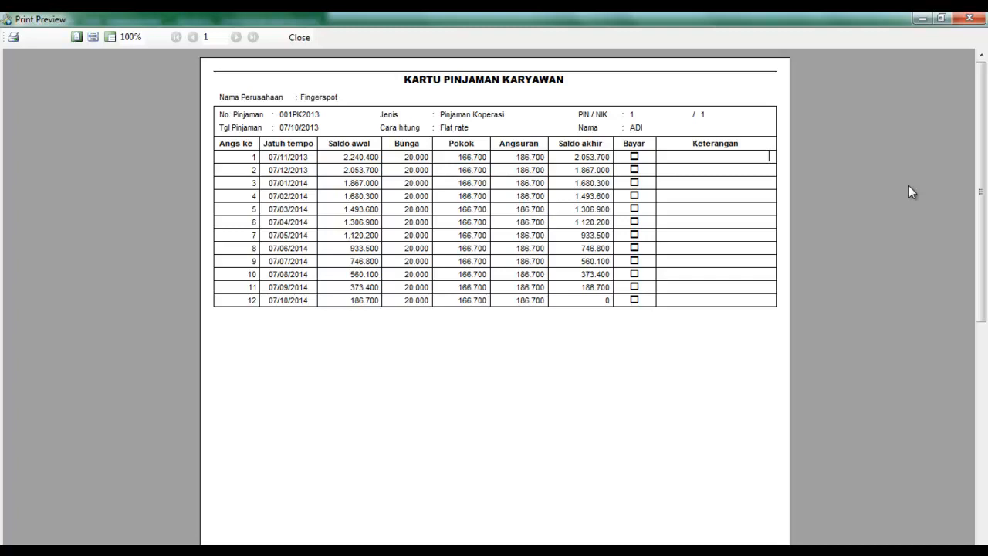
left_click(969, 17)
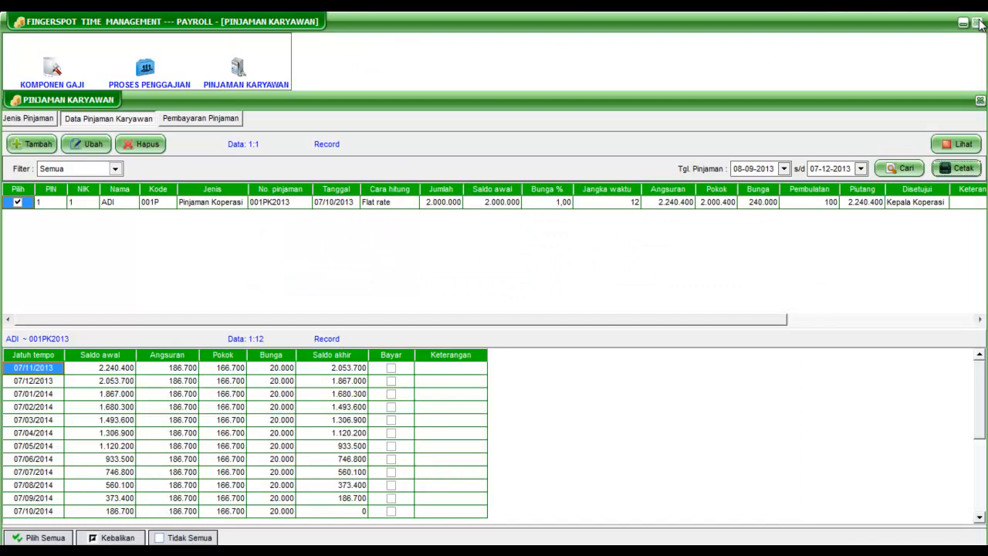
Step: Add a loan payment dated 07-11-2013 for the employee's Pinjaman Koperasi loan, covering 2 months of installments, and save it
left_click(214, 120)
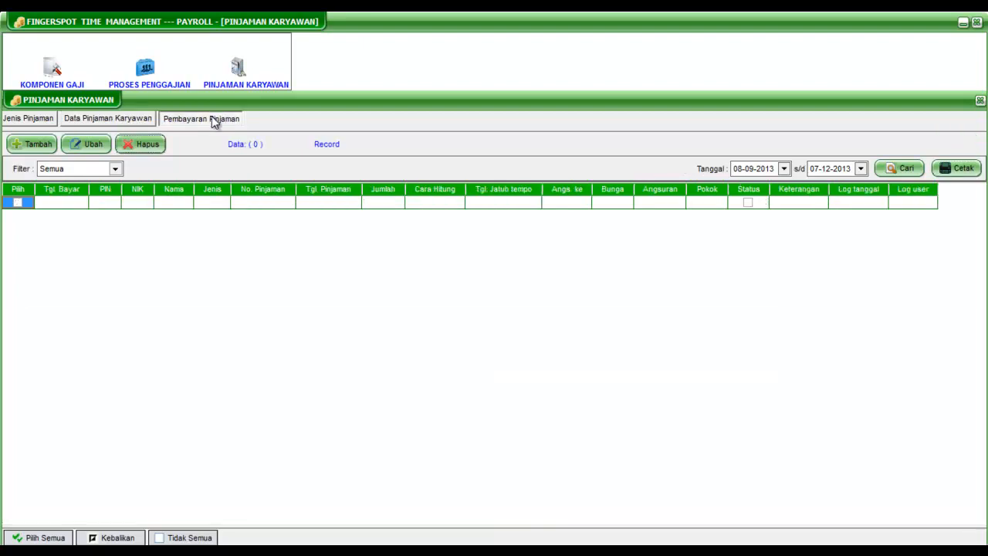
left_click(38, 145)
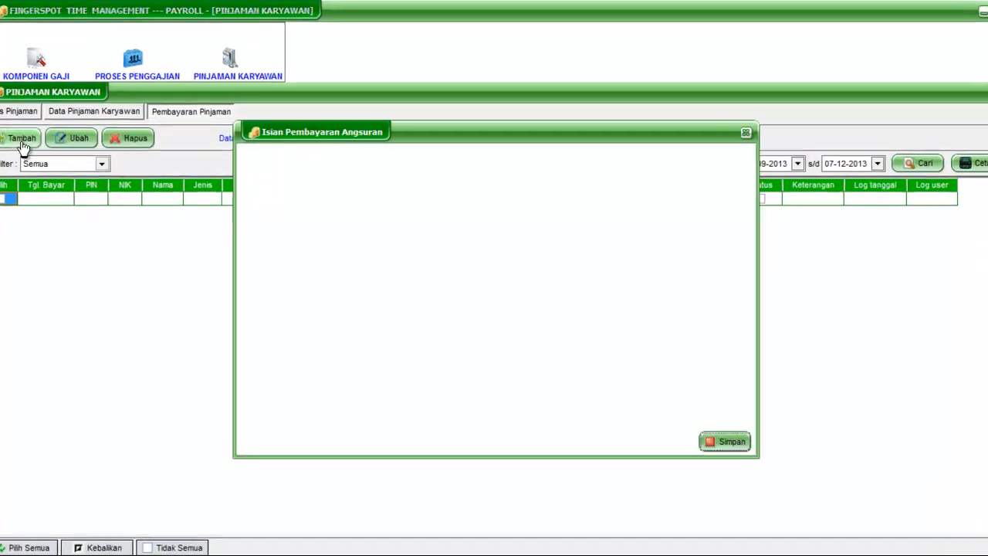
left_click_drag(543, 71, 538, 70)
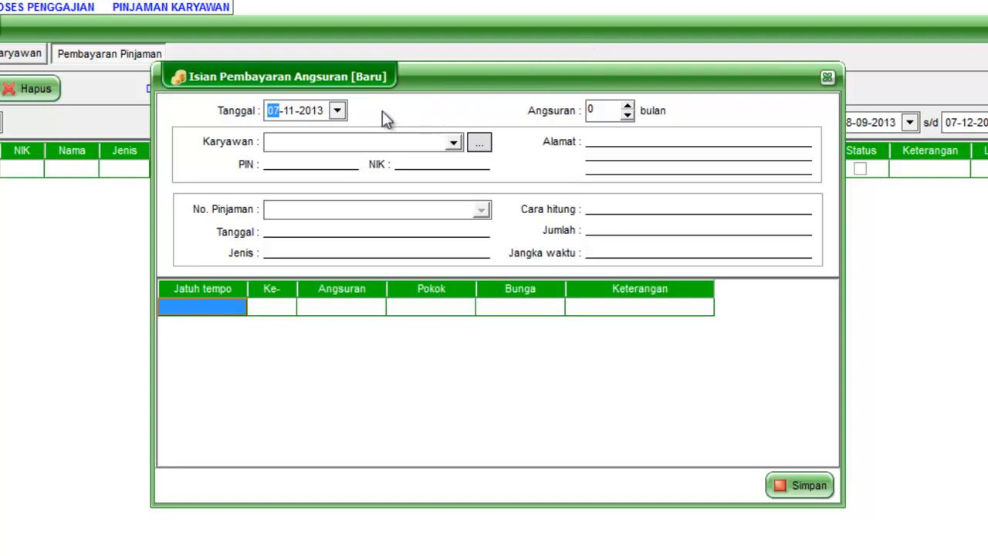
left_click(338, 111)
left_click(337, 112)
left_click(451, 141)
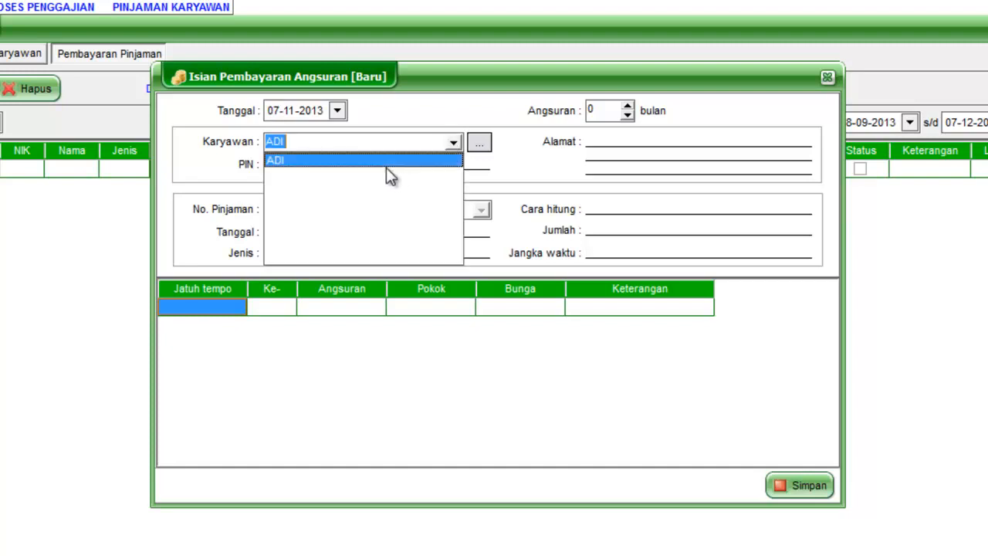
left_click(386, 166)
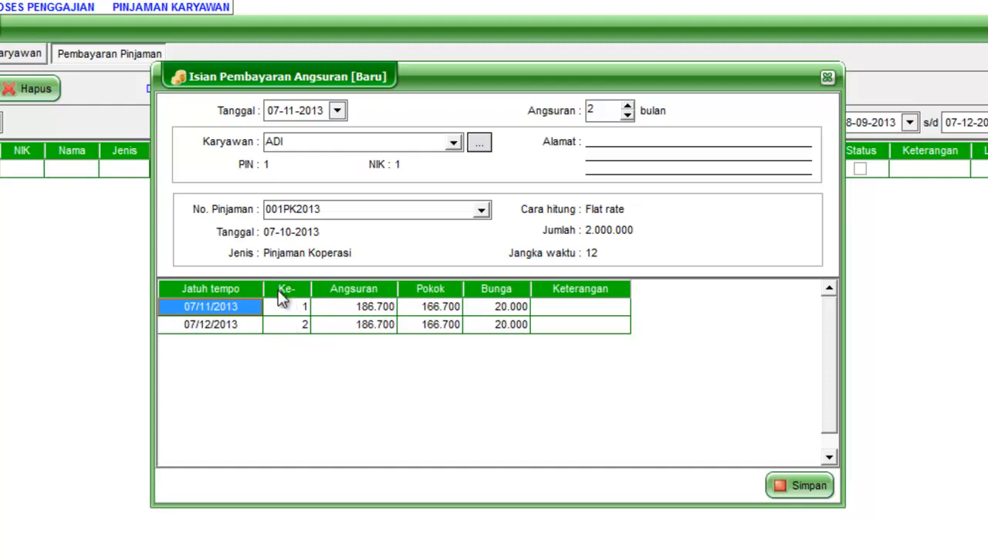
left_click(784, 489)
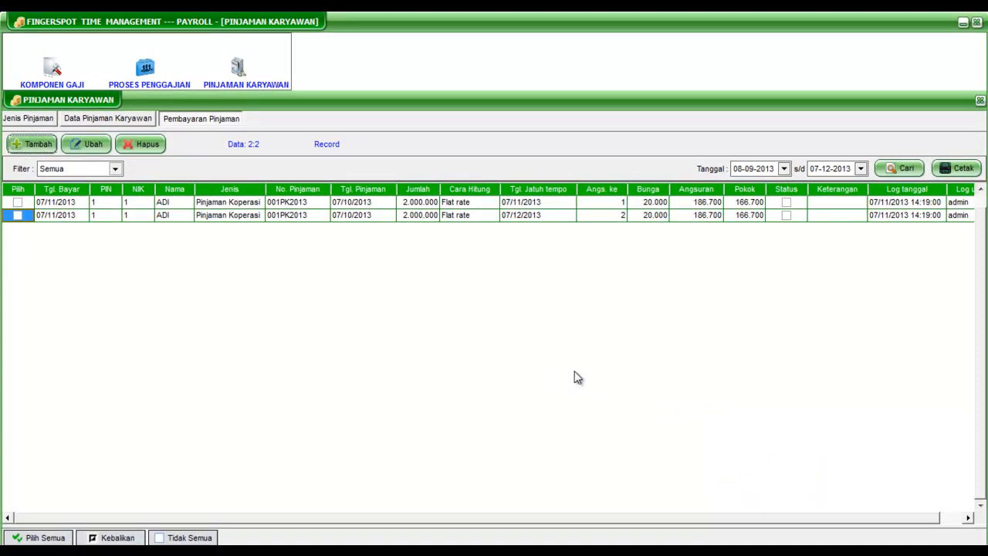
Step: Return to the employee loan data, select the loan, and preview its Rincian Pinjaman report to check the paid installments
left_click(116, 124)
left_click(23, 203)
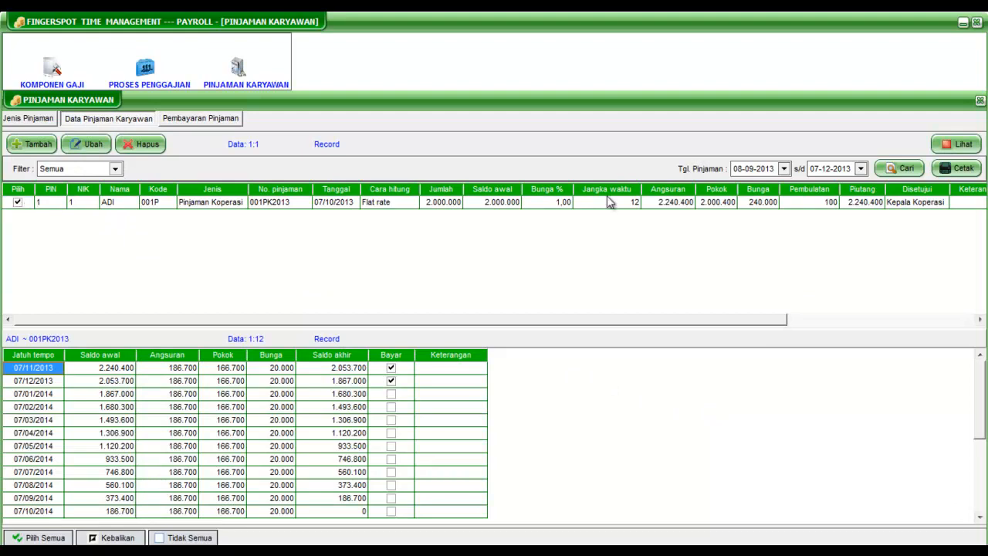
left_click(957, 167)
left_click(948, 189)
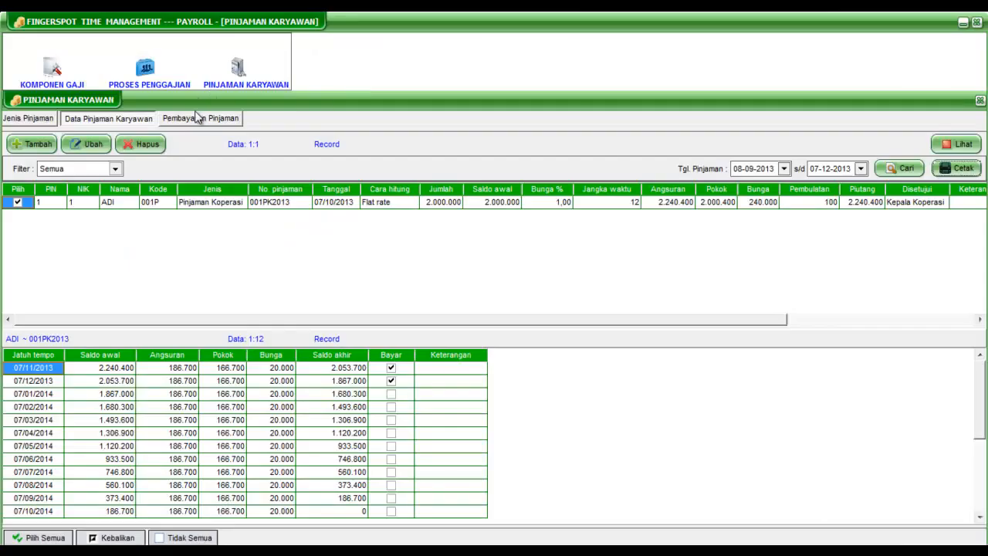
Step: Select both installment payments in the loan payment records, preview their Rekap angsuran report, and close it
left_click(199, 118)
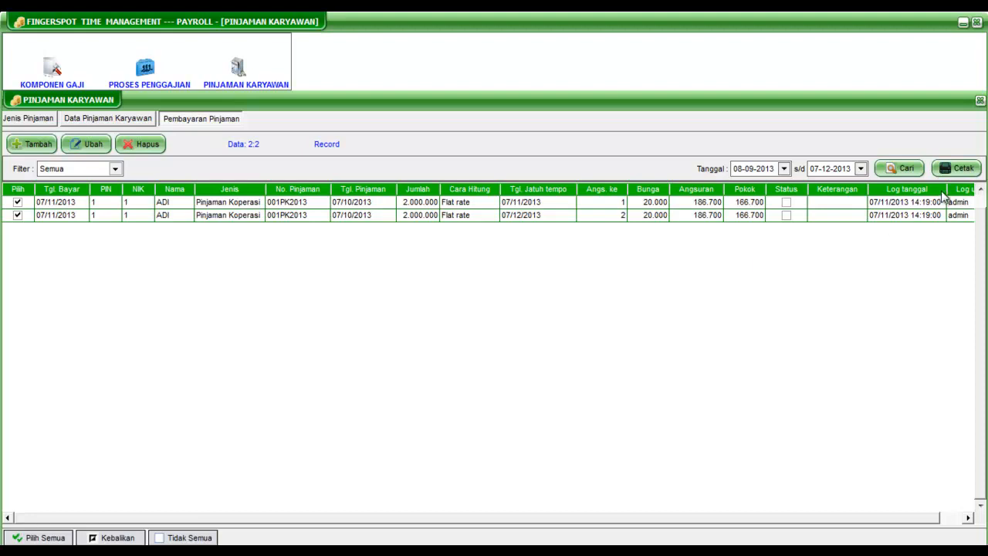
left_click(957, 169)
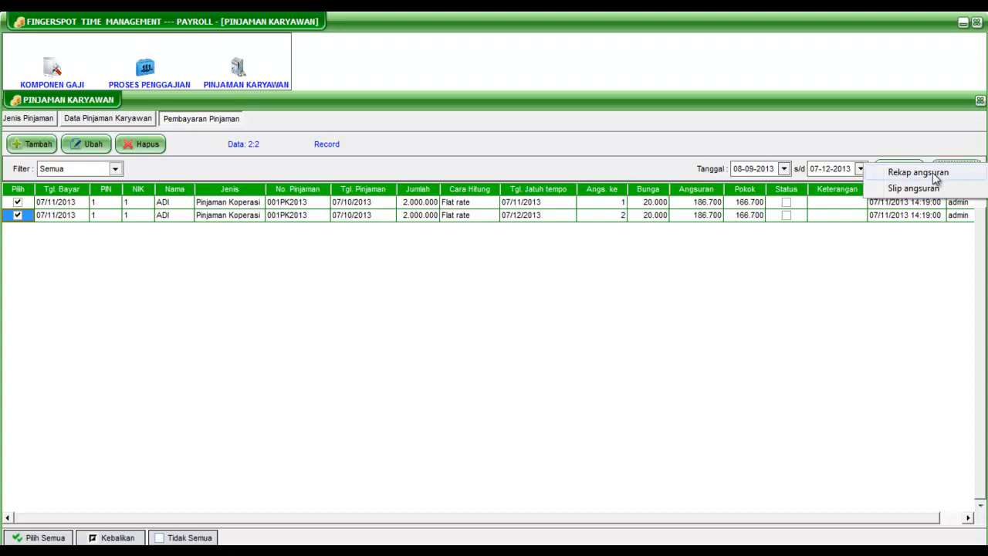
left_click(956, 173)
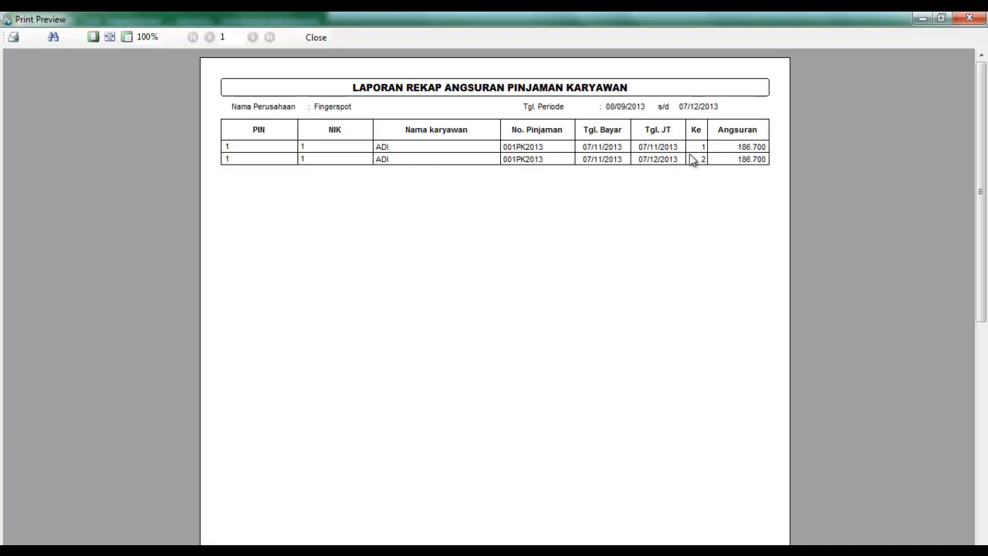
left_click(969, 23)
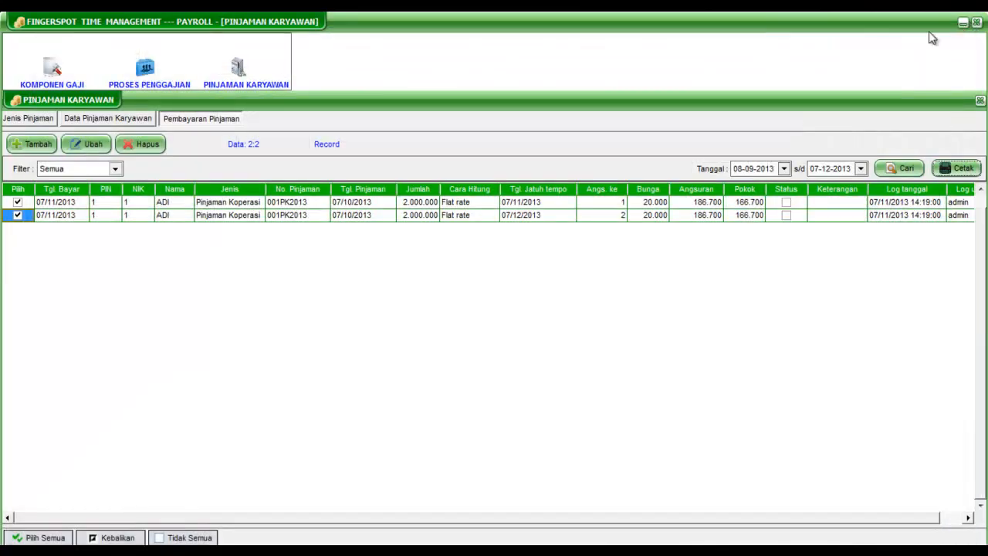
Step: Preview the Slip angsuran for both selected installment payments and close the preview
left_click(956, 167)
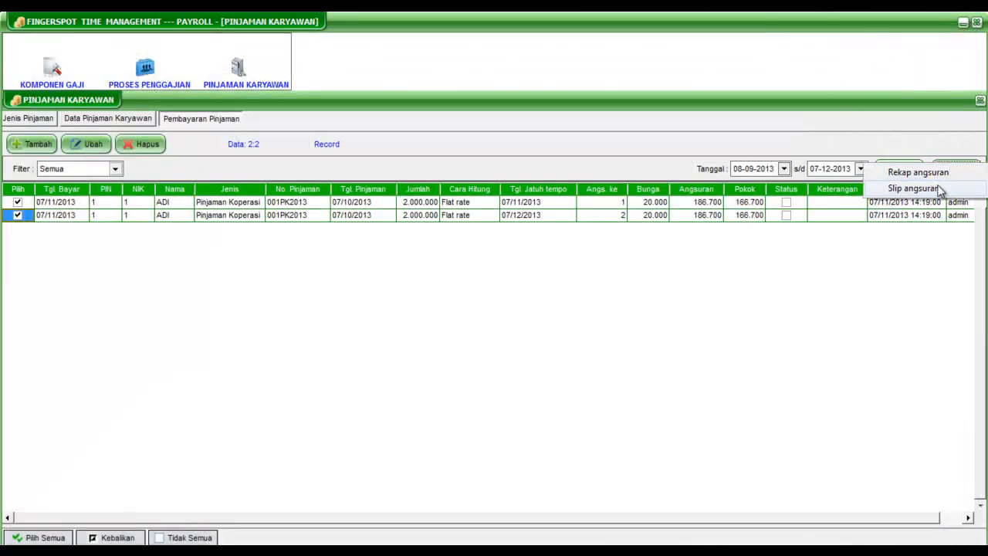
left_click(914, 188)
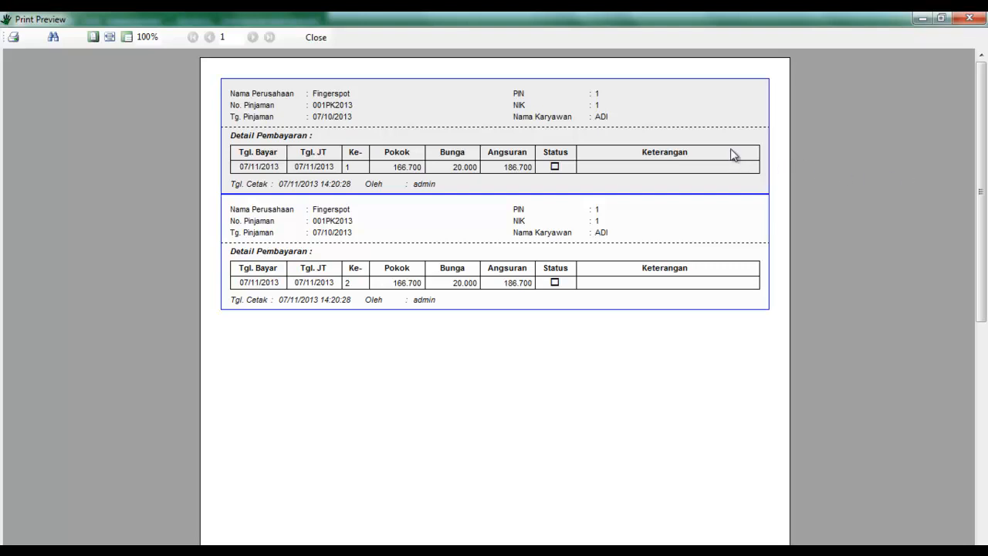
left_click(968, 17)
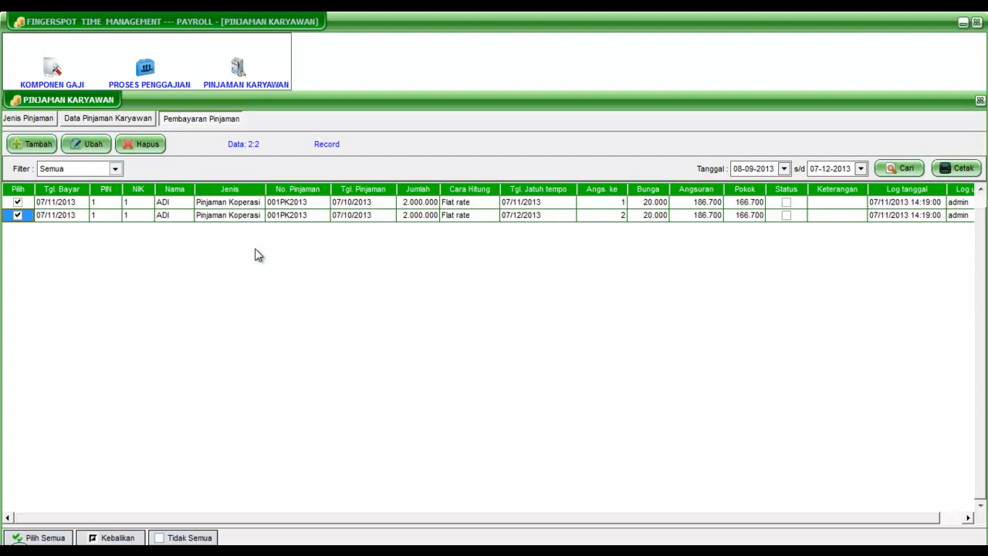
Step: Start a new payroll calculation for salary group SS and include all of its salary components
left_click(151, 66)
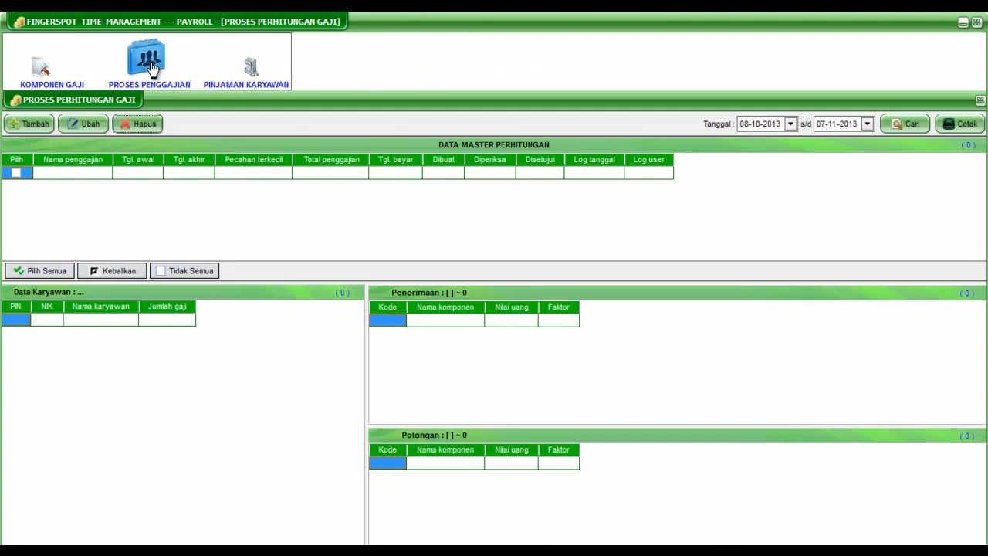
left_click(29, 123)
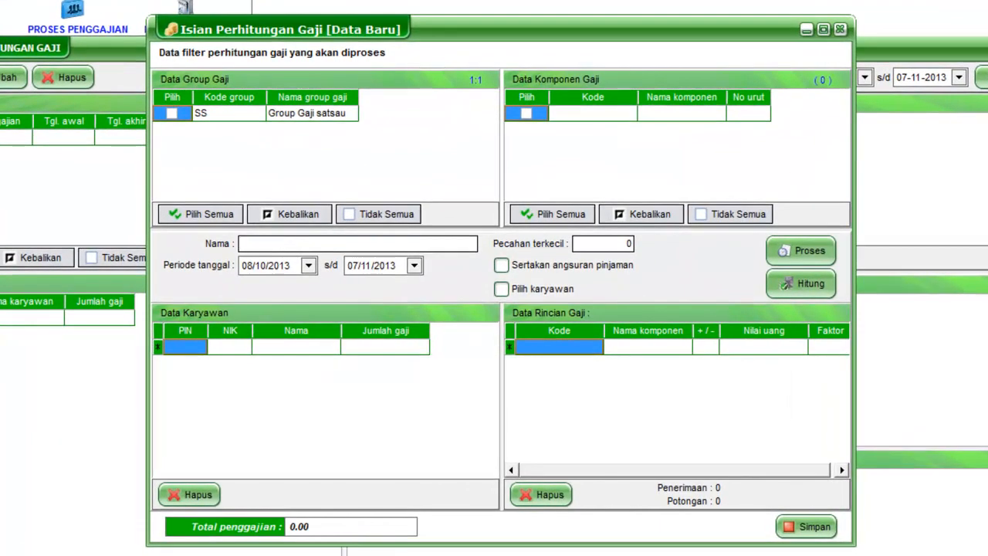
left_click(172, 114)
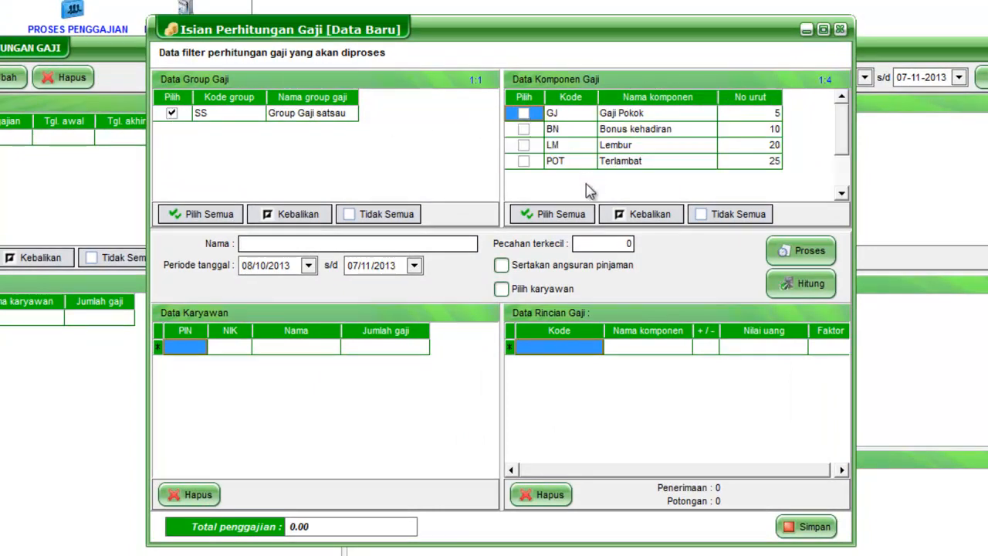
left_click(568, 216)
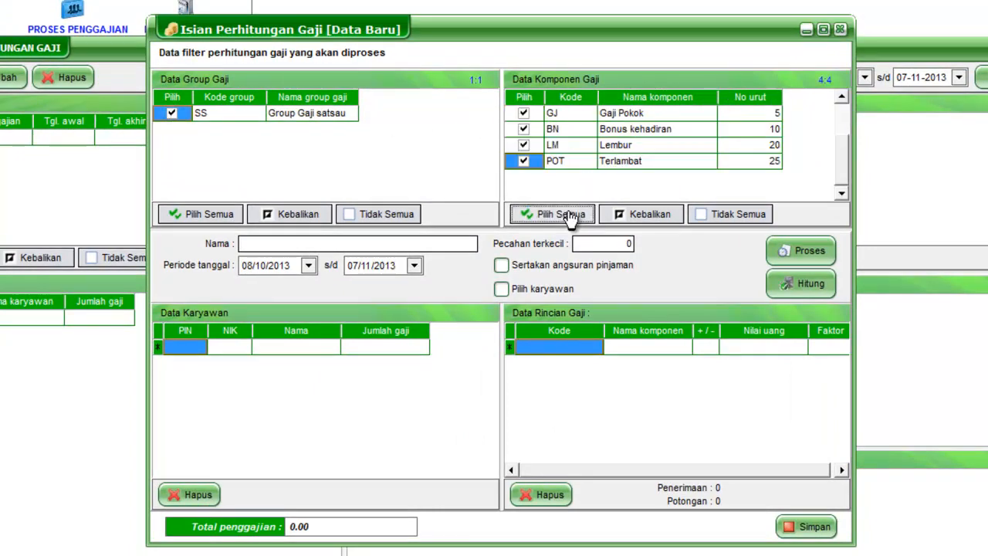
Step: Name the calculation "Gaji Admin Bulan November", set the smallest denomination to 100, include loan installments, and process it
left_click(383, 244)
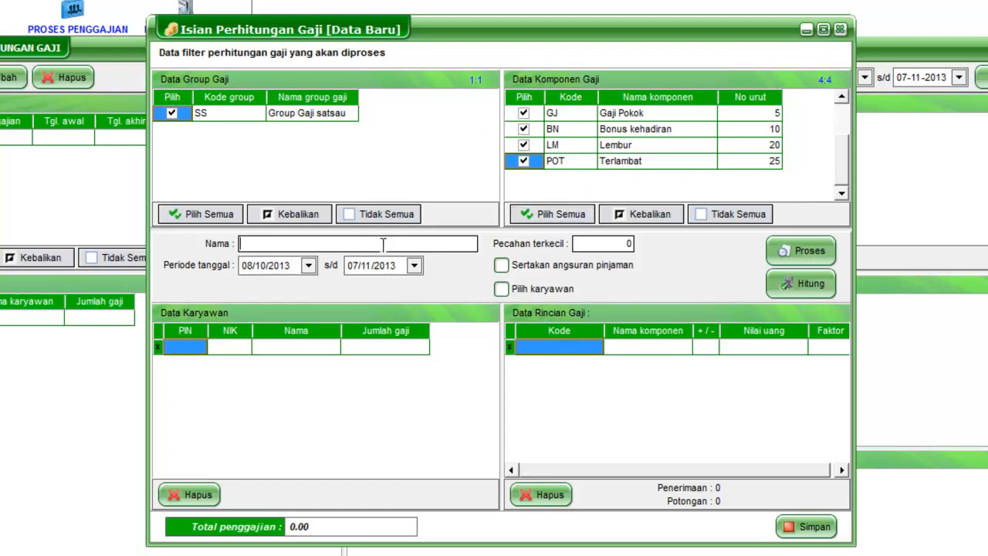
type("Gaji Admin Bulan November")
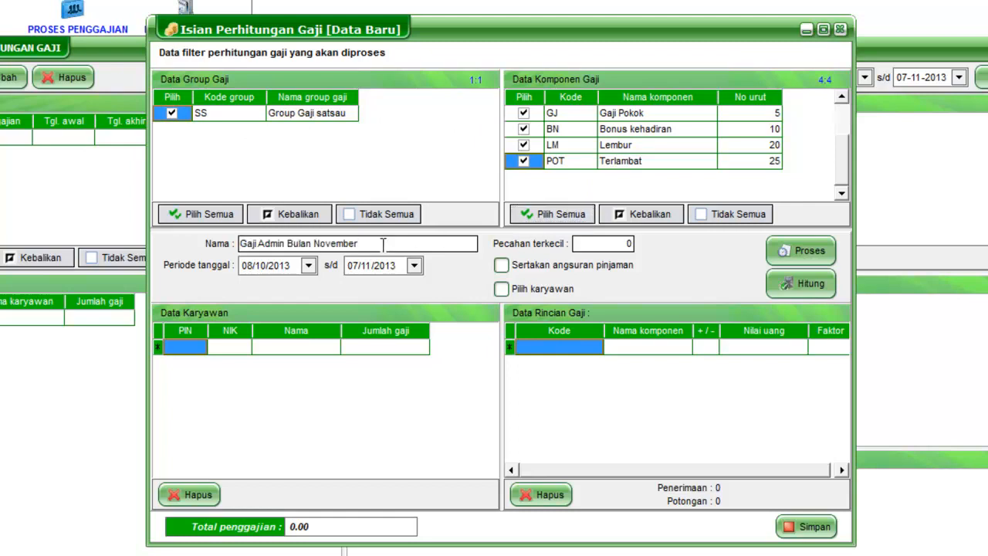
left_click(575, 240)
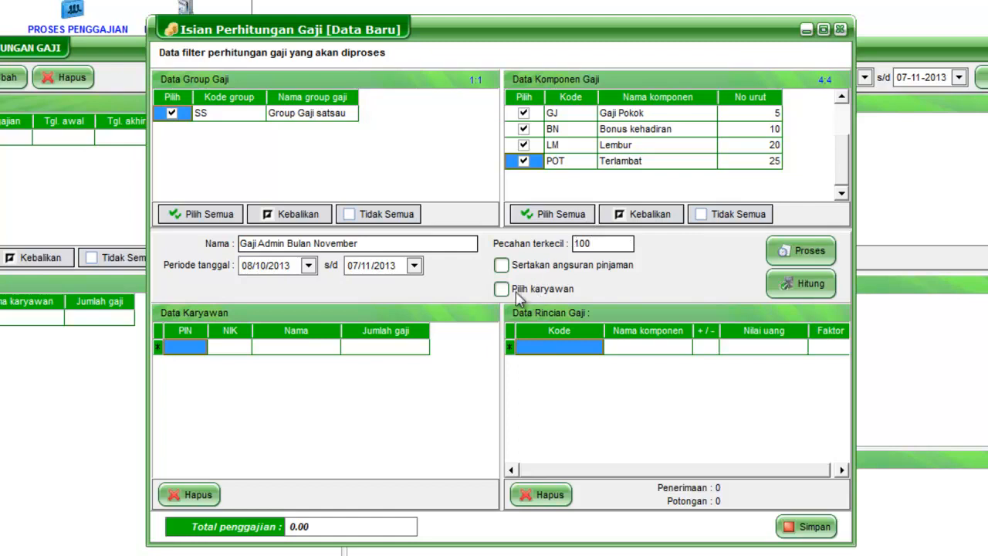
left_click(501, 265)
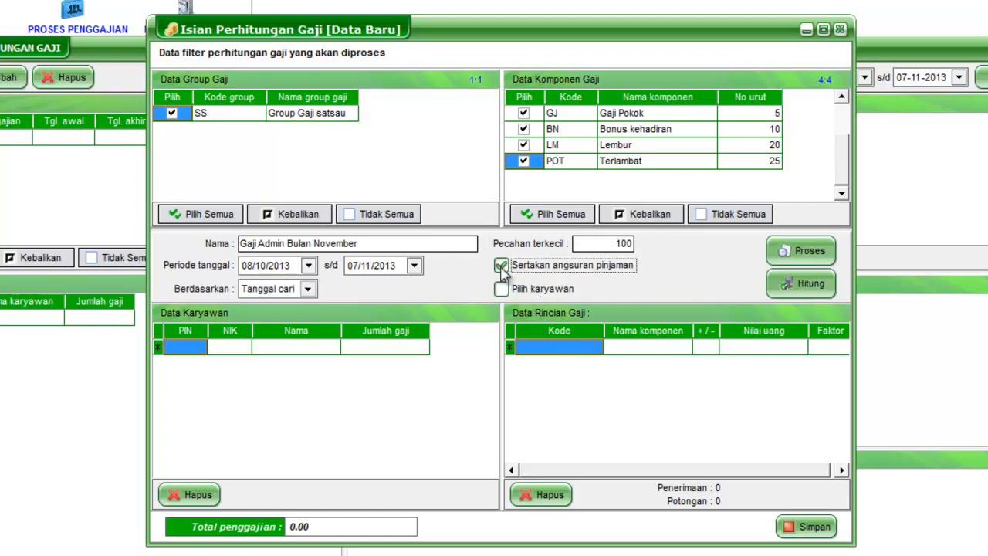
left_click(800, 257)
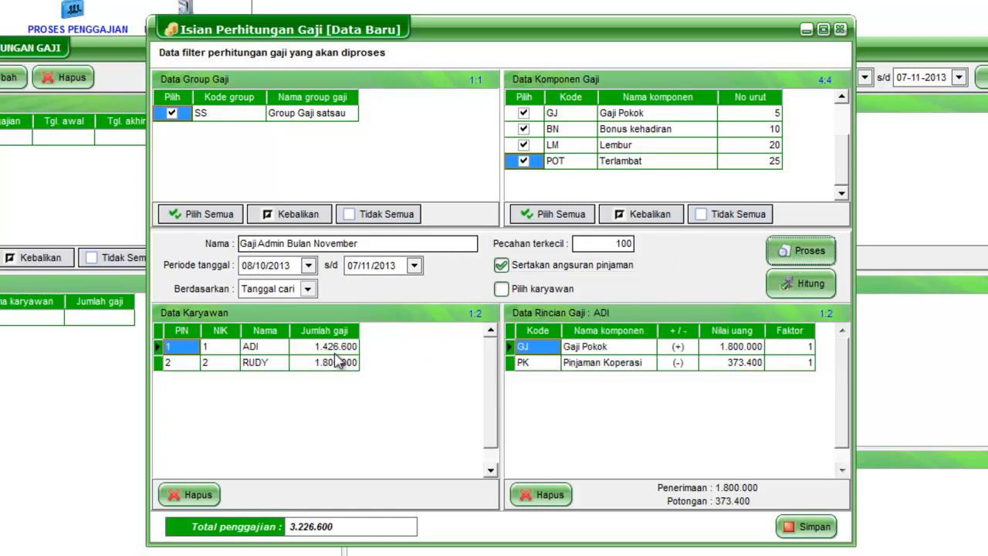
Step: Check both employees' salary details, including the Pinjaman Koperasi deduction, and save the payroll calculation
left_click(254, 349)
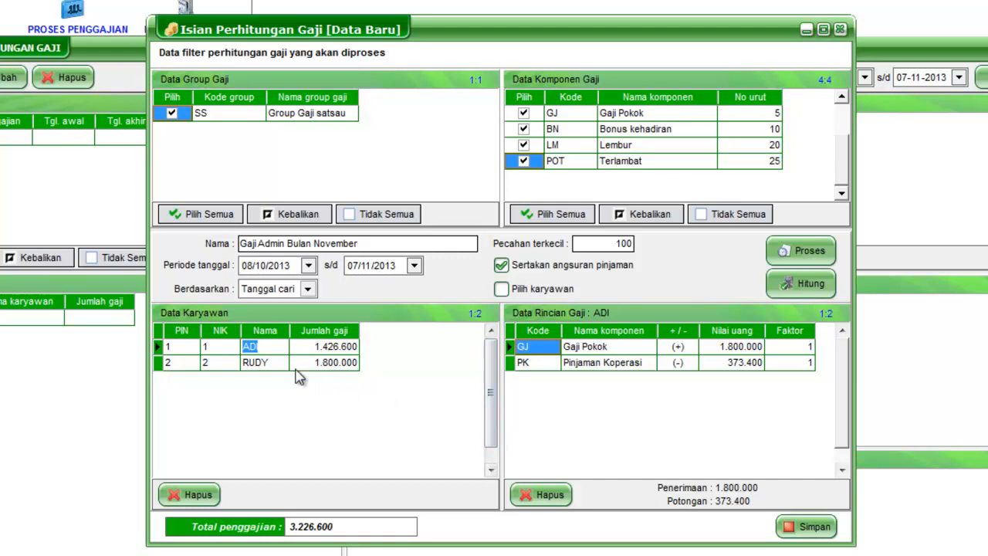
left_click(270, 364)
left_click(266, 353)
left_click(268, 348)
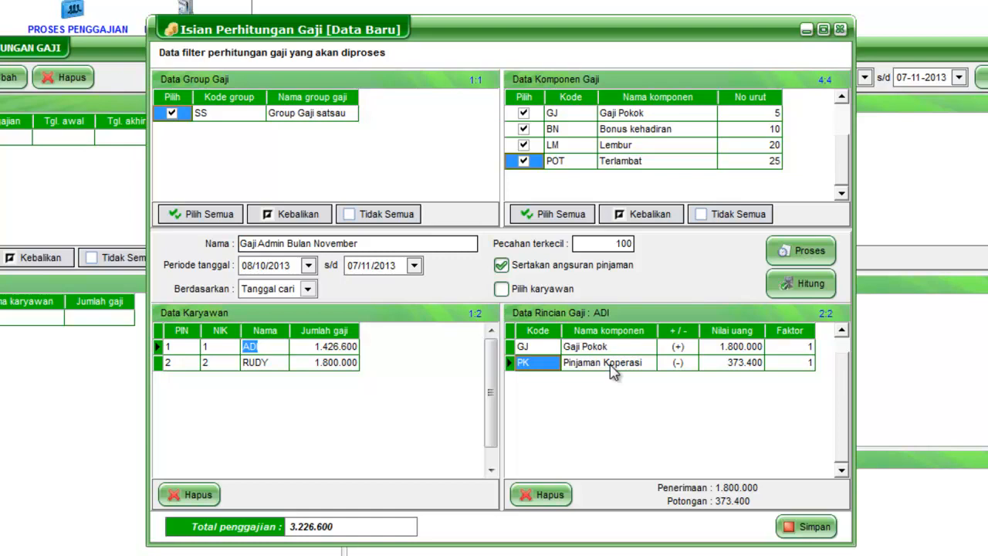
left_click(268, 362)
left_click(268, 347)
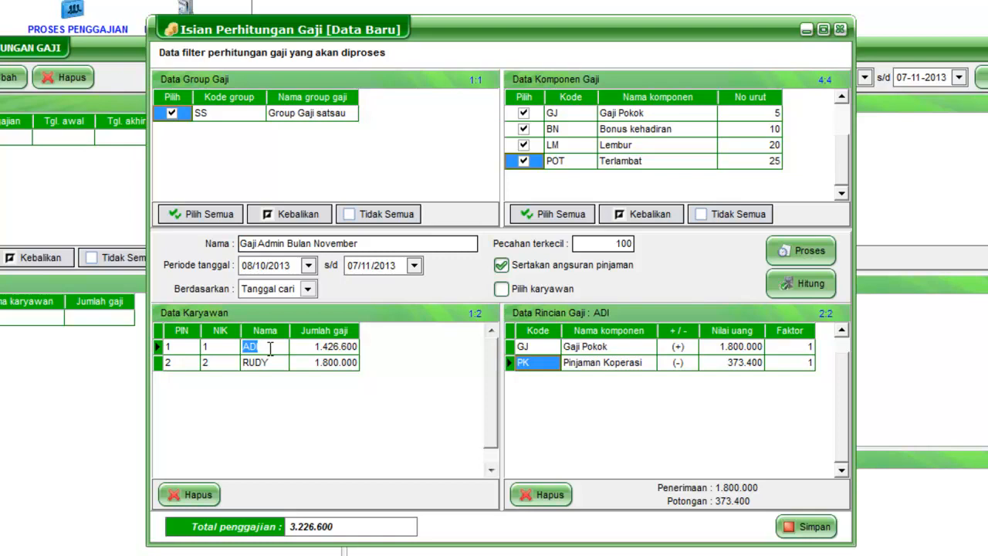
left_click(606, 365)
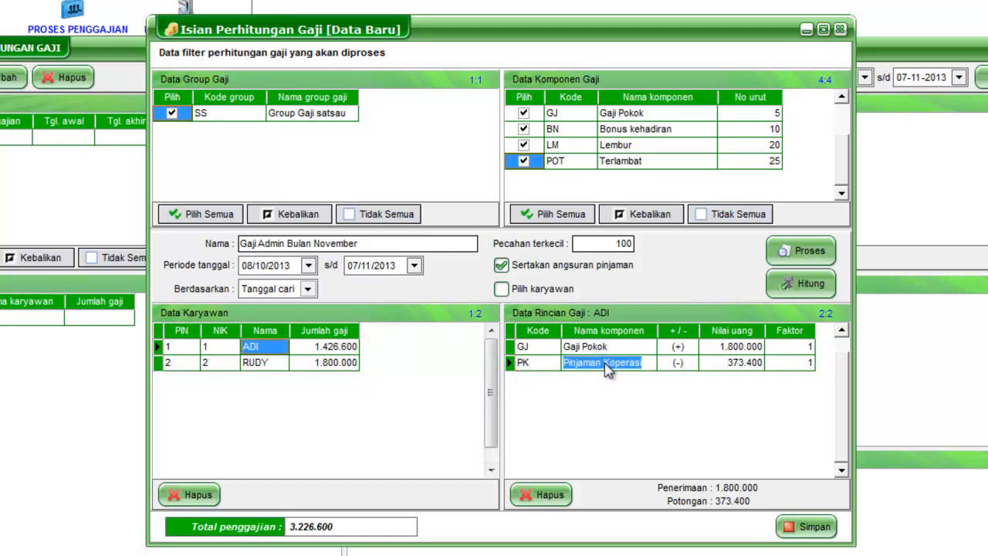
left_click(612, 389)
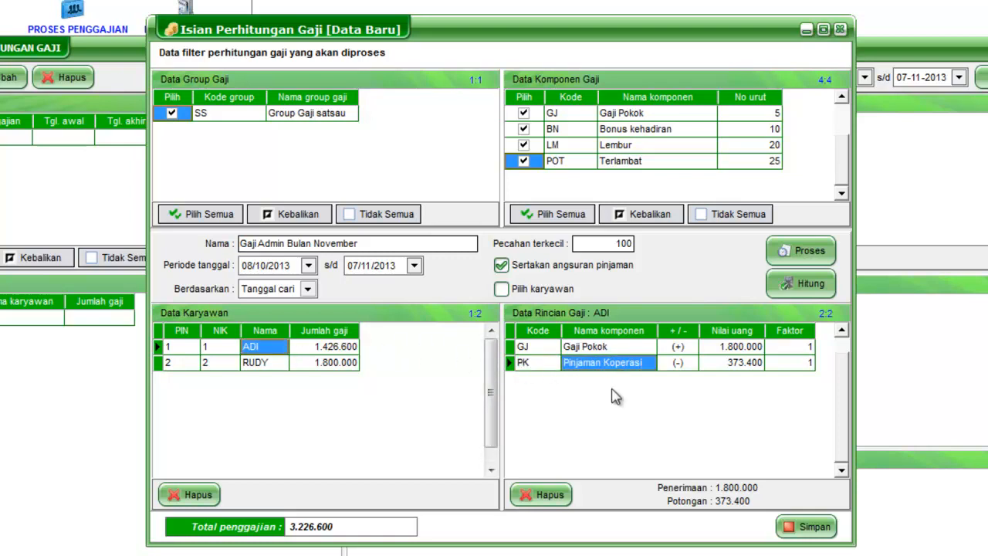
left_click(790, 528)
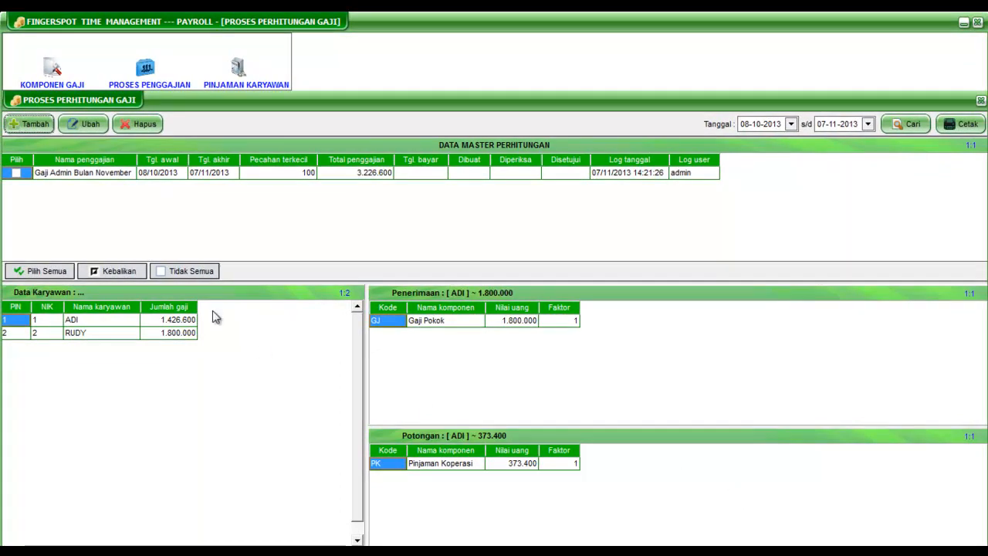
Step: Select the "Gaji Admin Bulan November" payroll, preview its Rekap penggajian report, and close the preview
left_click(17, 173)
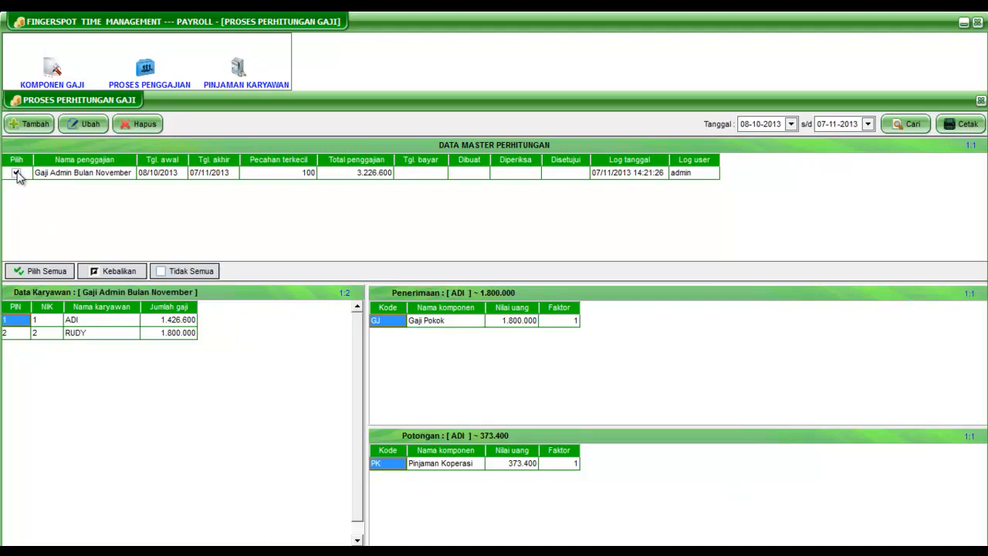
left_click(969, 126)
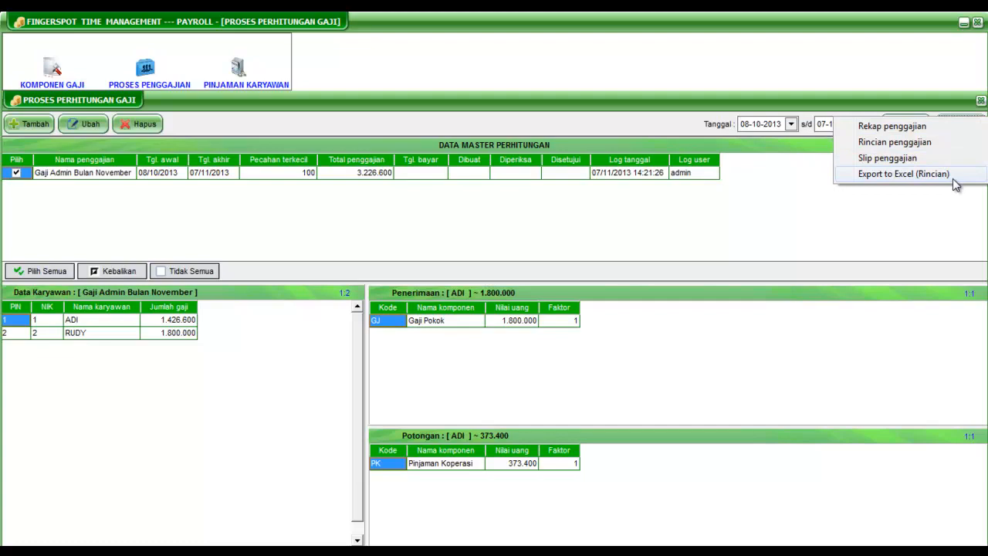
left_click(951, 129)
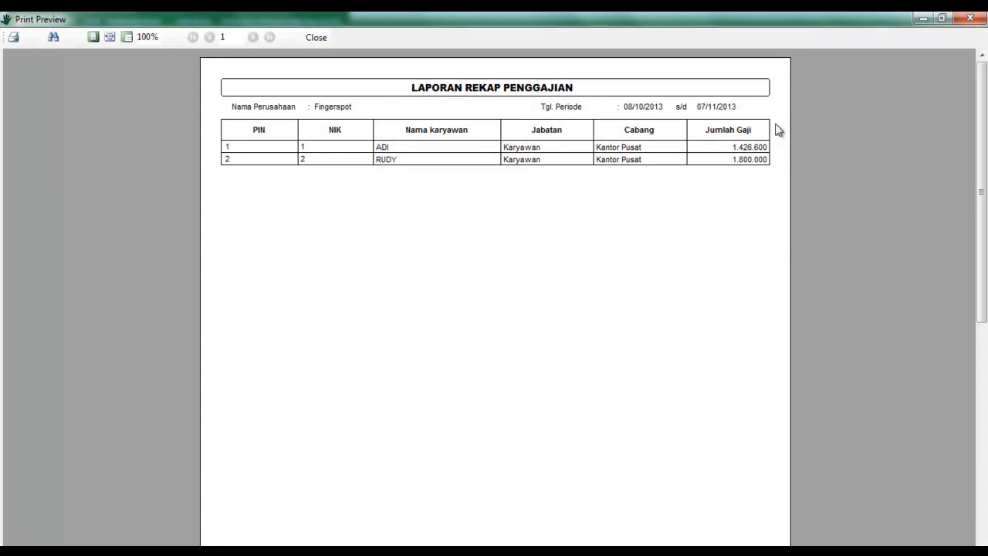
left_click(969, 18)
Step: Preview the selected payroll's Rincian penggajian and salary slips, and view the Rincian export in Excel before returning to the payroll application
left_click(963, 124)
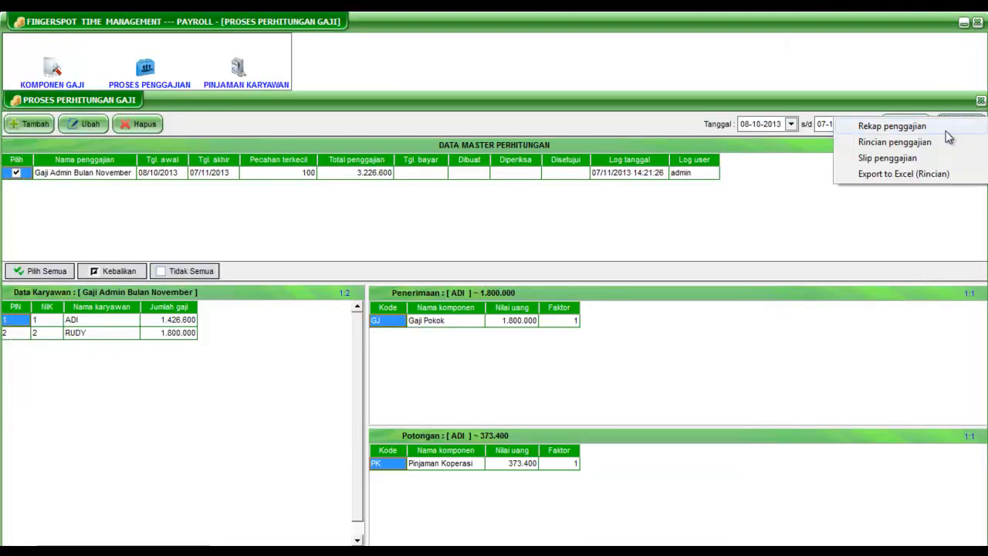
left_click(935, 144)
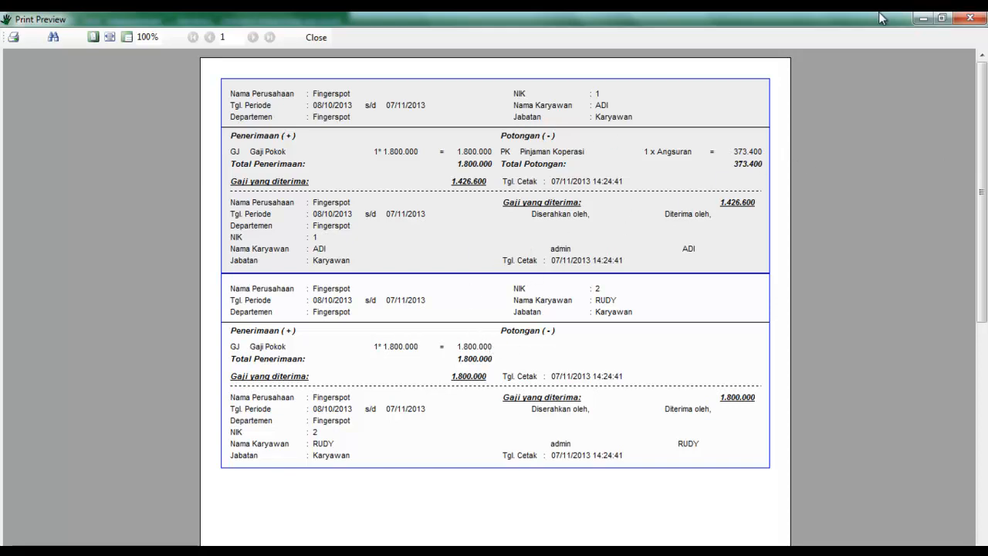
left_click(966, 19)
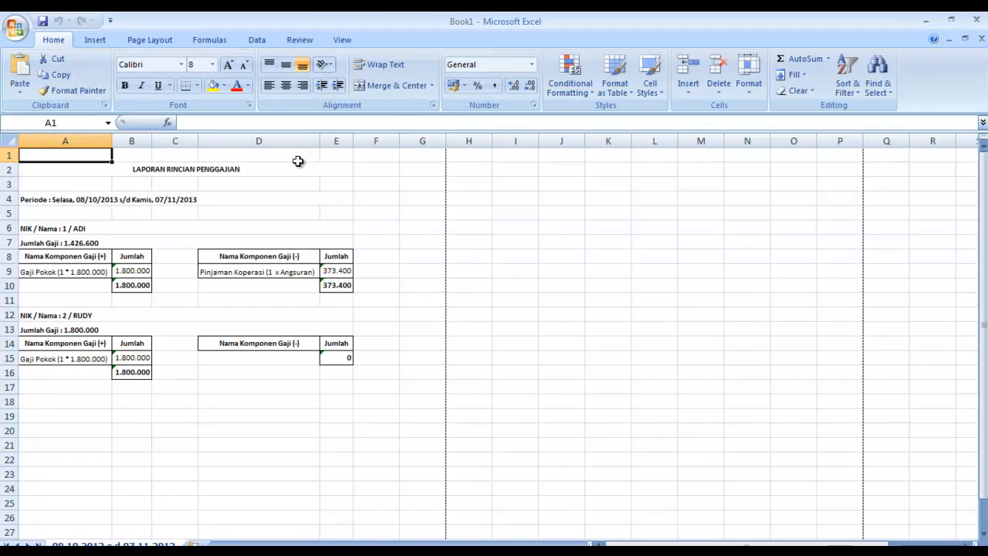
left_click(142, 494)
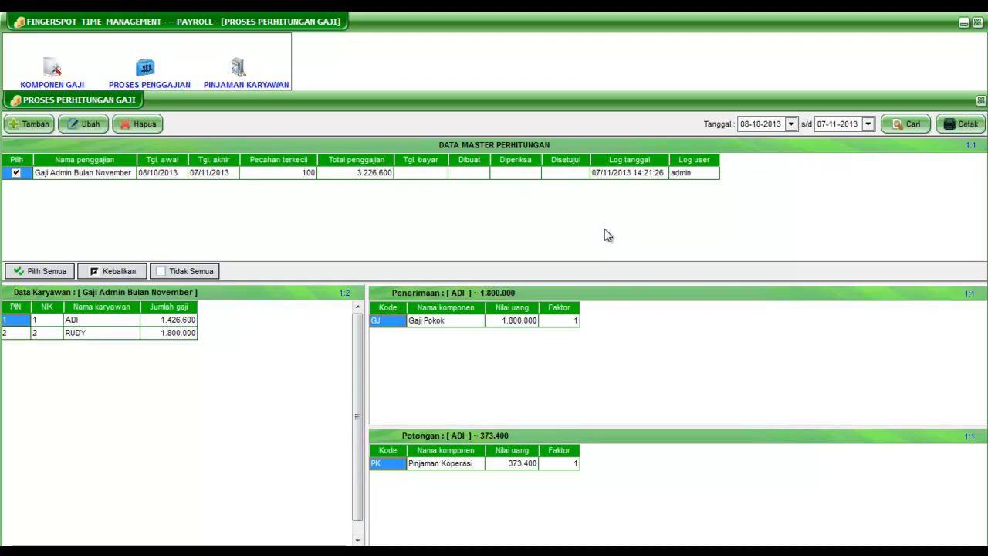